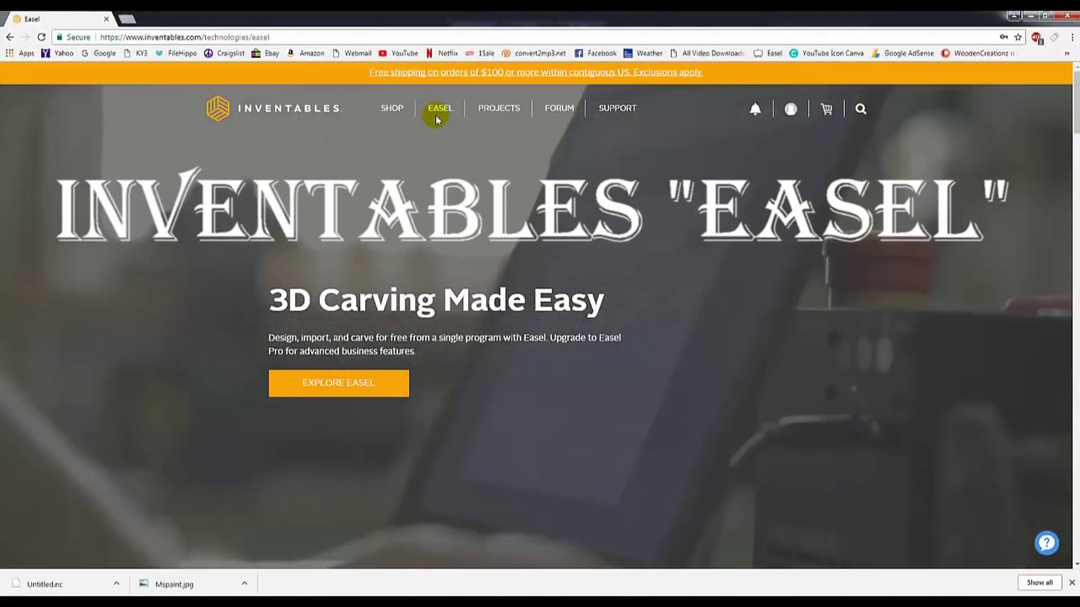
- Go to the Easel product page on Inventables and launch Easel in a new tab
{"action": "left_click", "coordinate": [437, 108]}
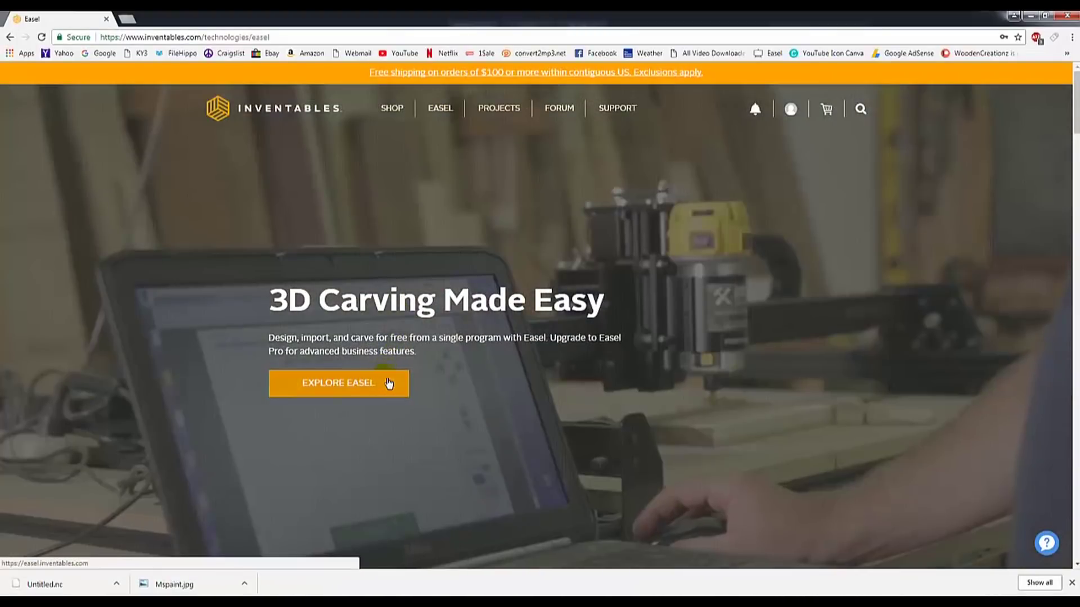
{"action": "left_click", "coordinate": [388, 383]}
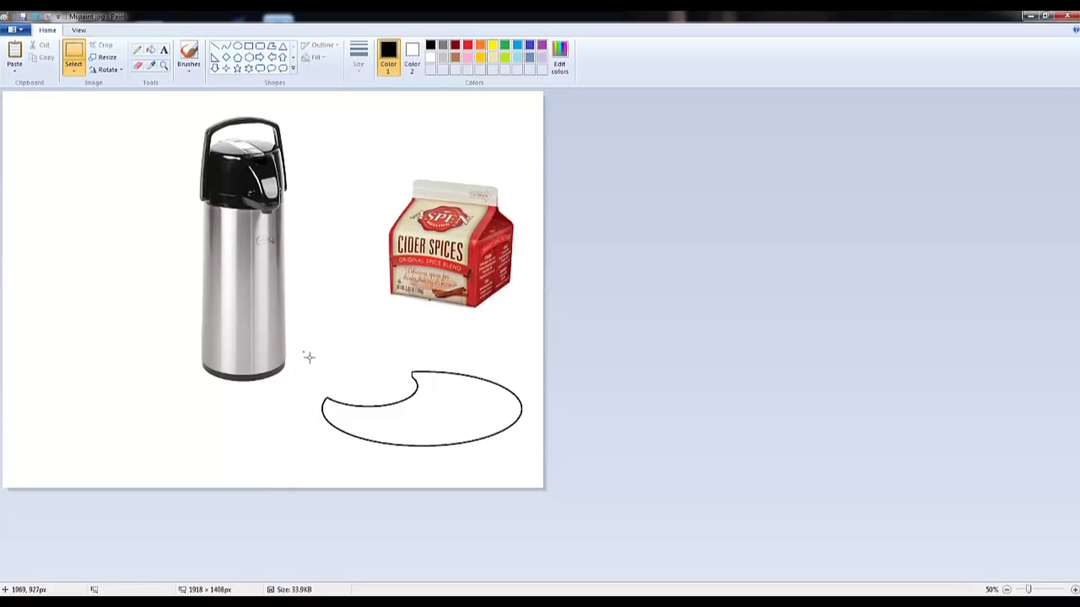
- Box-select the crescent-cutout outline shape in Paint
{"action": "mouse_move", "coordinate": [304, 353]}
{"action": "left_mouse_down"}
{"action": "mouse_move", "coordinate": [600, 397]}
{"action": "mouse_move", "coordinate": [583, 465]}
{"action": "left_mouse_up"}
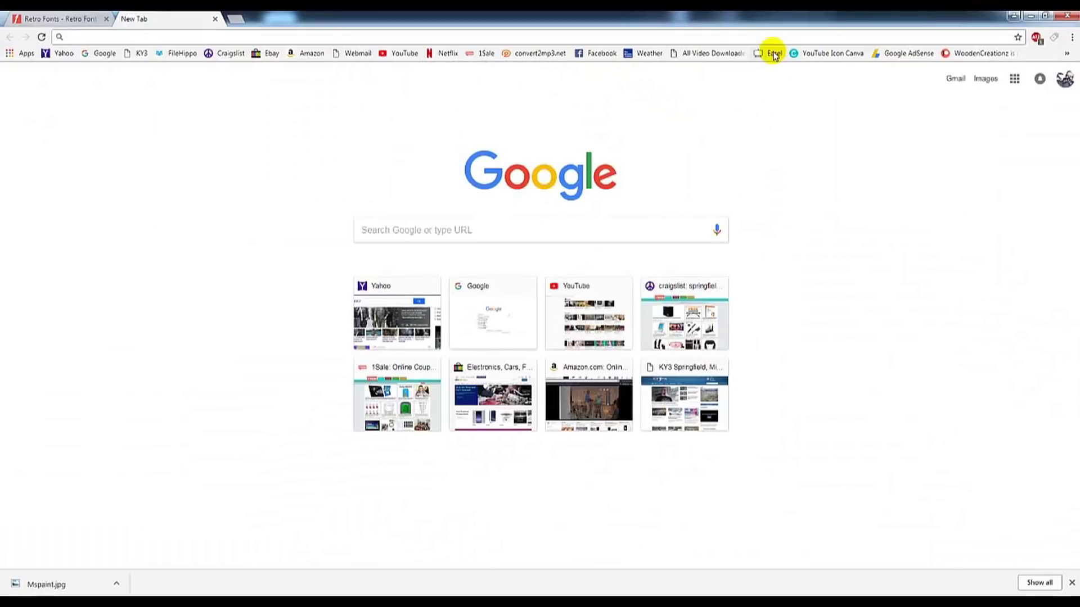
- Open the Easel web app, browse the saved Projects grid, and start a new blank project
{"action": "left_click", "coordinate": [774, 55]}
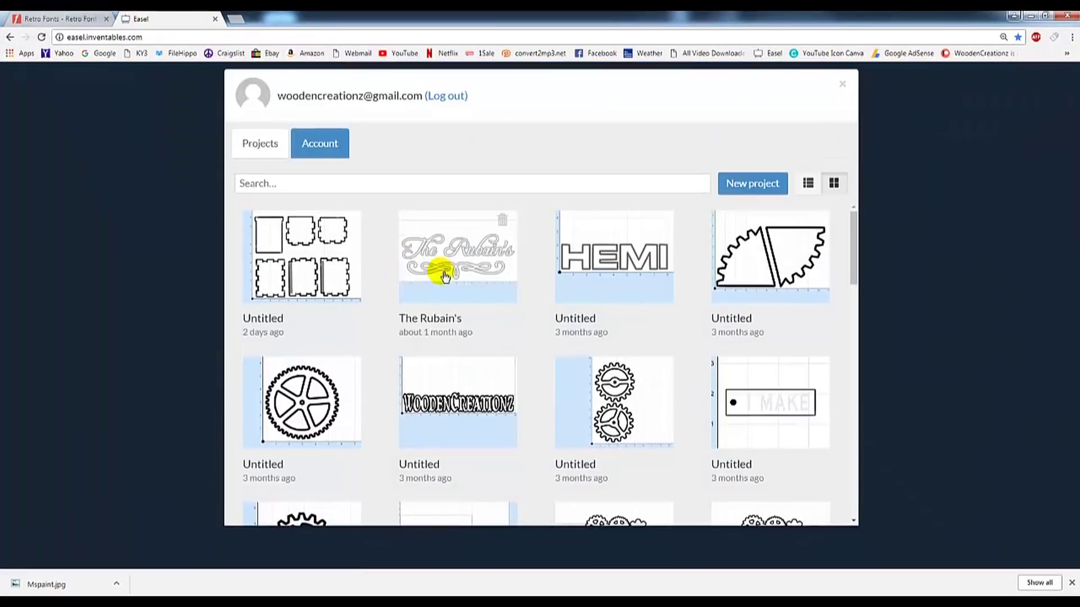
{"action": "scroll", "coordinate": [484, 405], "scroll_direction": "down", "scroll_amount": 4}
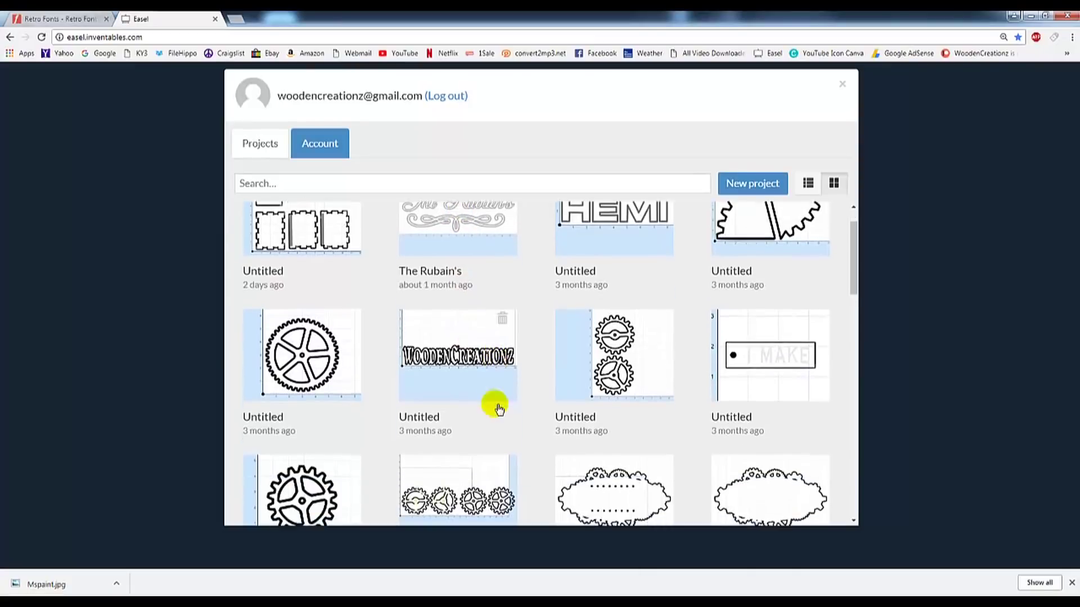
{"action": "scroll", "coordinate": [494, 422], "scroll_direction": "down", "scroll_amount": 5}
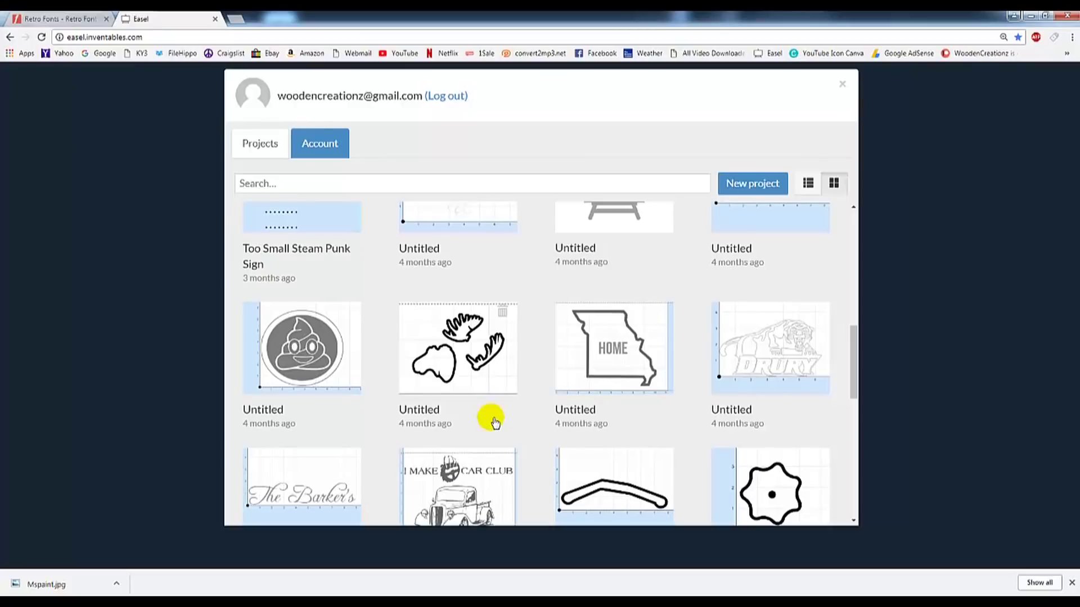
{"action": "scroll", "coordinate": [470, 417], "scroll_direction": "up", "scroll_amount": 10}
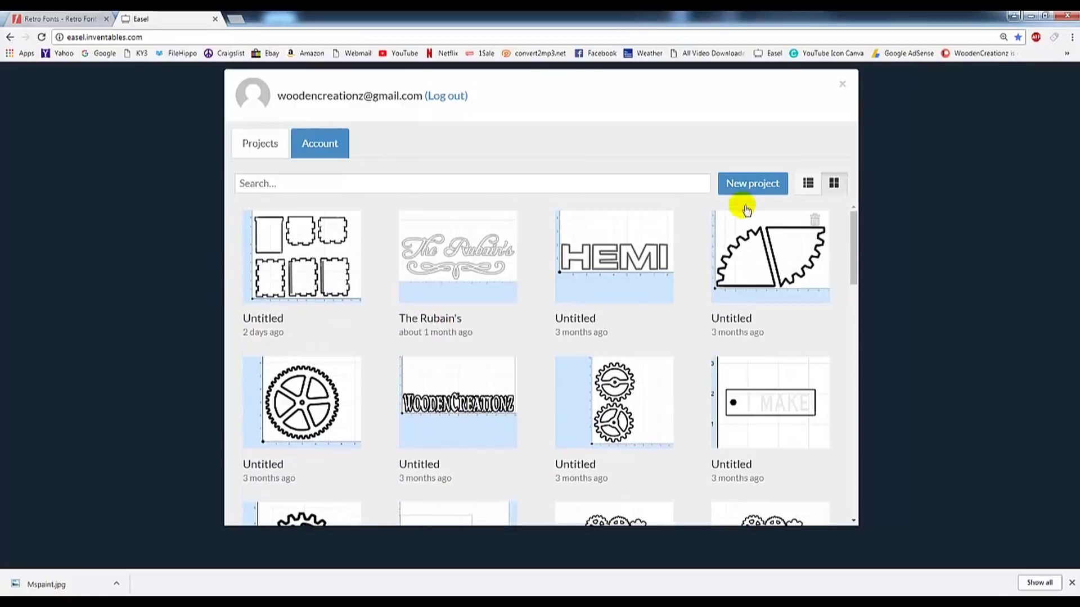
{"action": "left_click", "coordinate": [756, 187]}
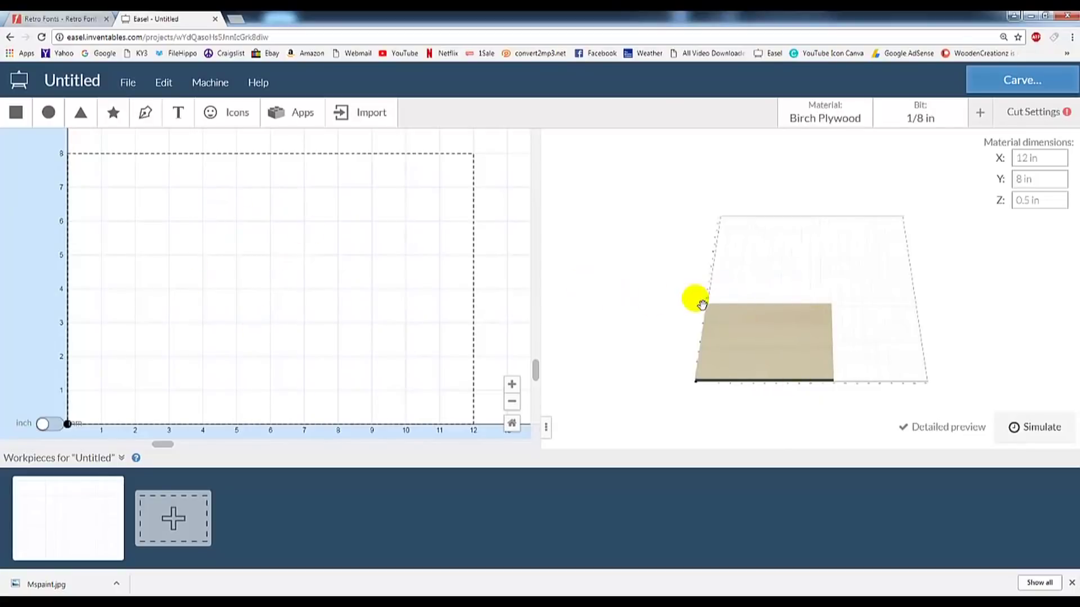
- Choose Image Trace from the Import options in the Untitled project
{"action": "left_click", "coordinate": [368, 112]}
{"action": "left_click", "coordinate": [387, 202]}
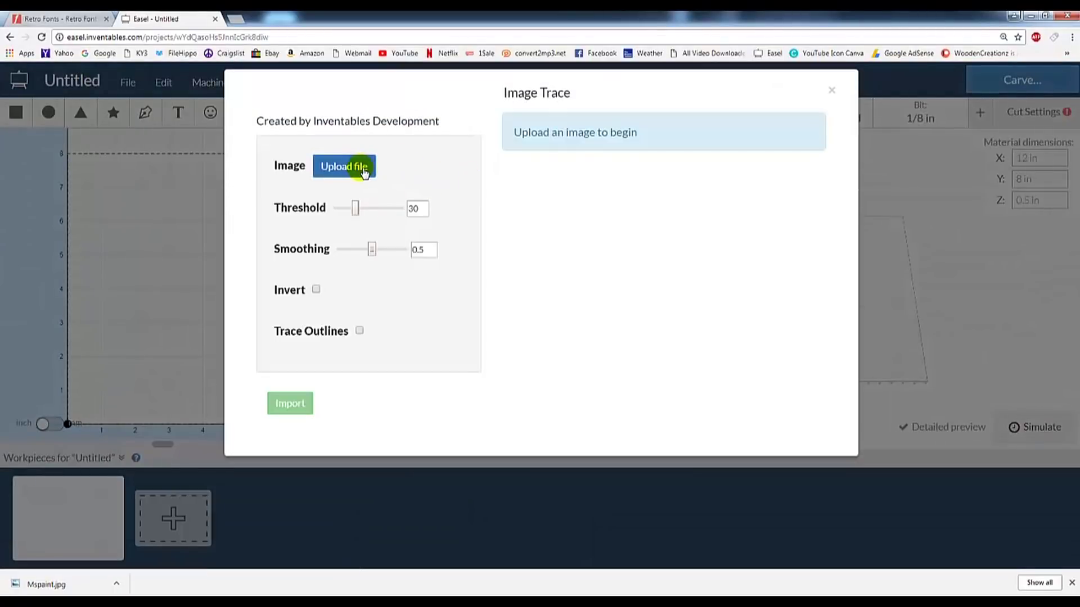
- Upload Apple Cider Sign2.png into the Image Trace dialog
{"action": "left_click", "coordinate": [364, 171]}
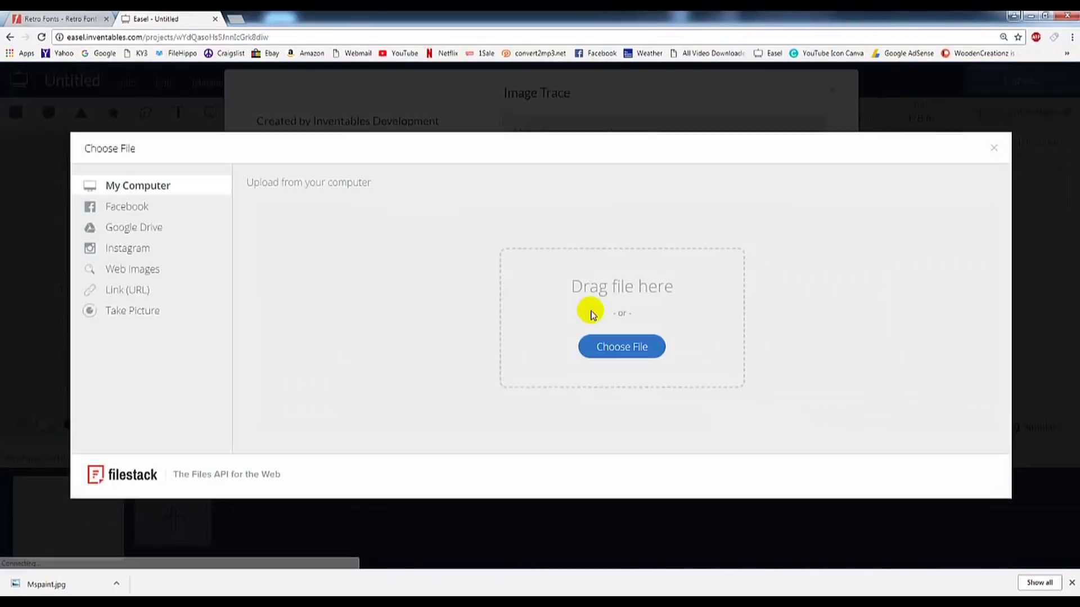
{"action": "left_click", "coordinate": [633, 349]}
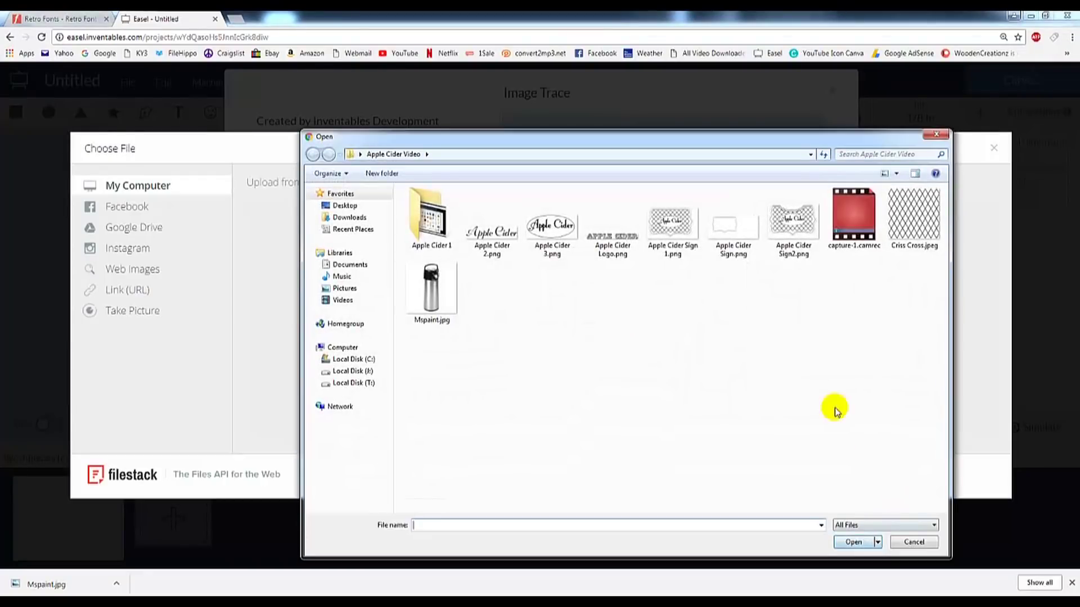
{"action": "double_click", "coordinate": [794, 222]}
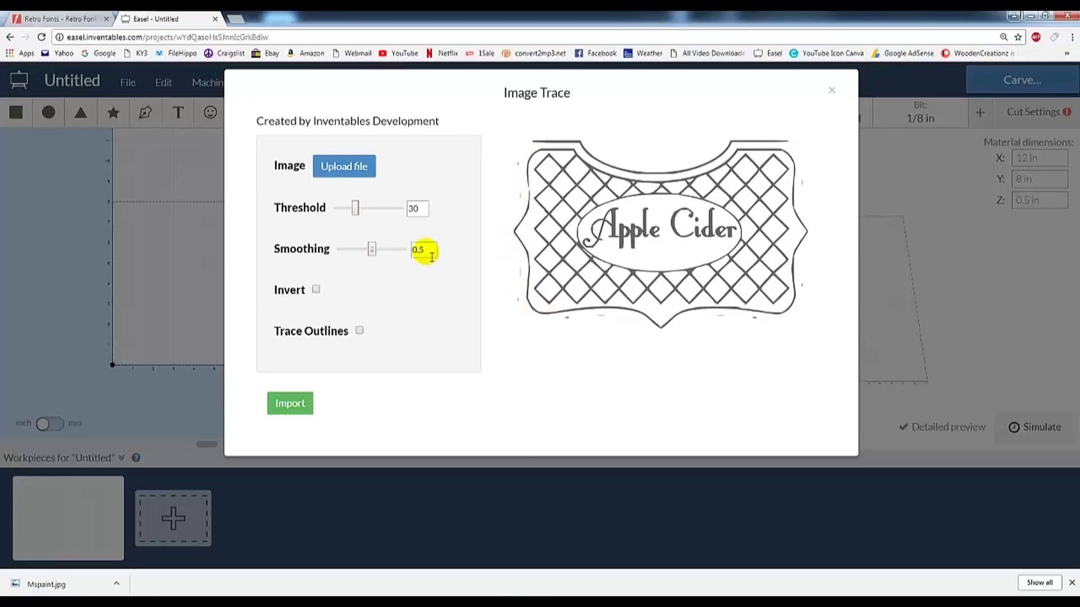
- Set the trace Threshold to 86 and Smoothing to 0.4
{"action": "left_click_drag", "start_coordinate": [356, 209], "coordinate": [374, 209]}
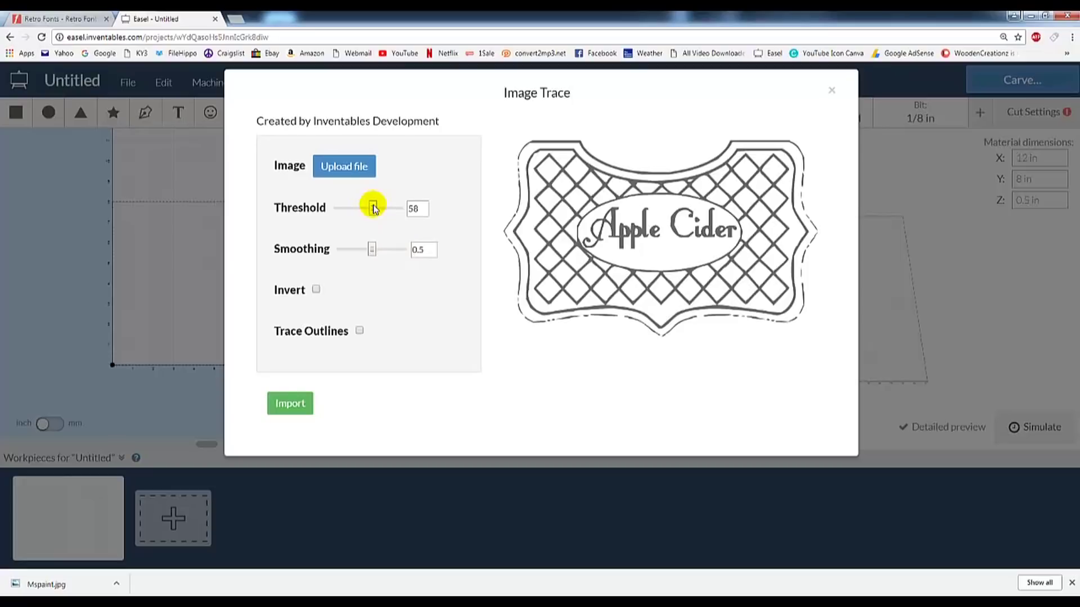
{"action": "left_click_drag", "start_coordinate": [373, 209], "coordinate": [381, 210]}
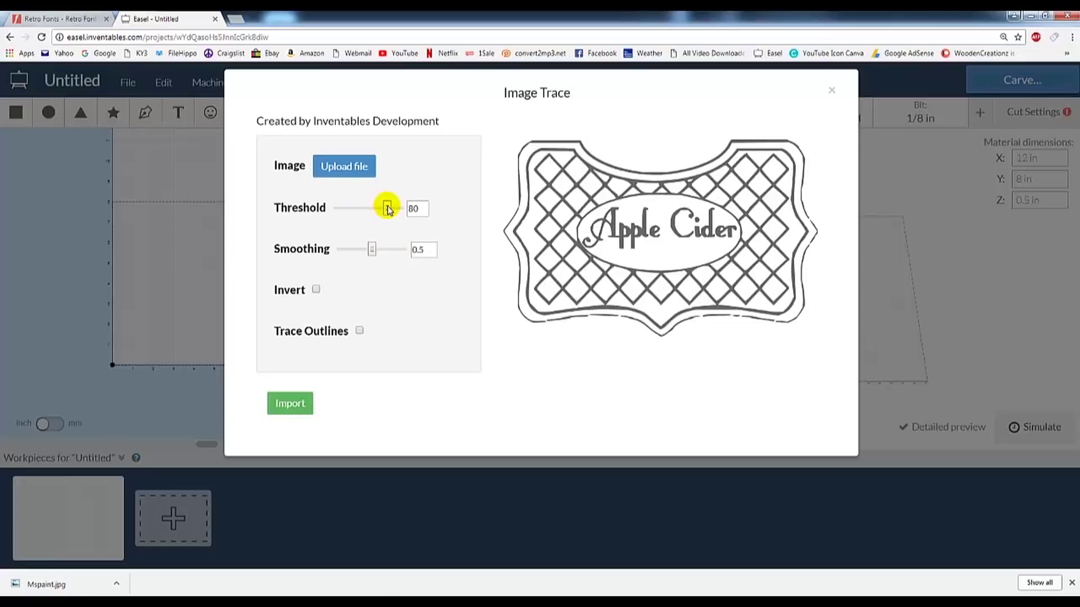
{"action": "left_click_drag", "start_coordinate": [387, 210], "coordinate": [392, 210]}
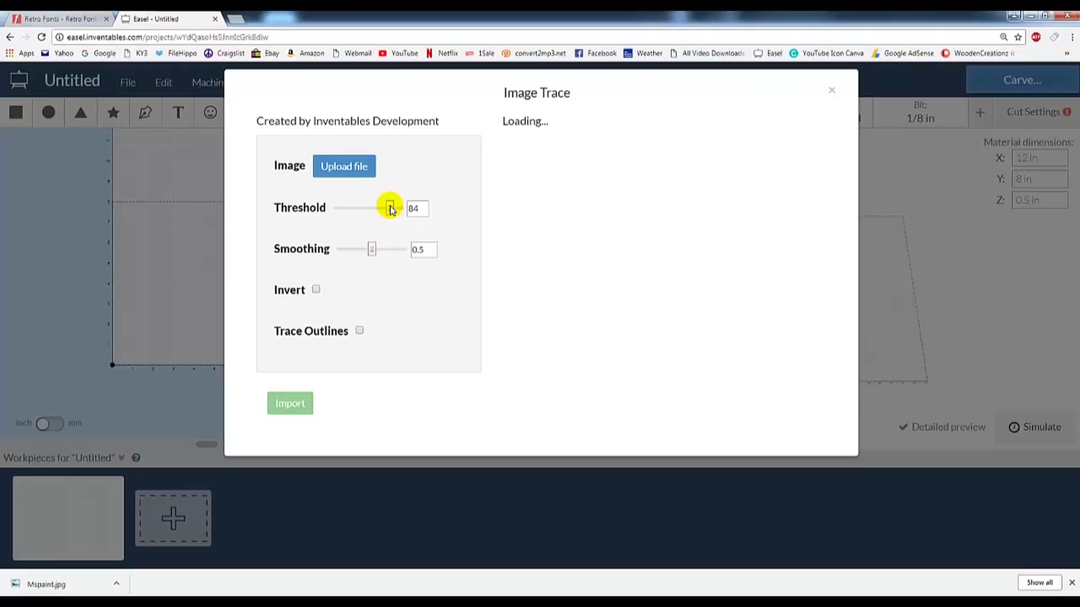
{"action": "left_click_drag", "start_coordinate": [390, 209], "coordinate": [396, 209]}
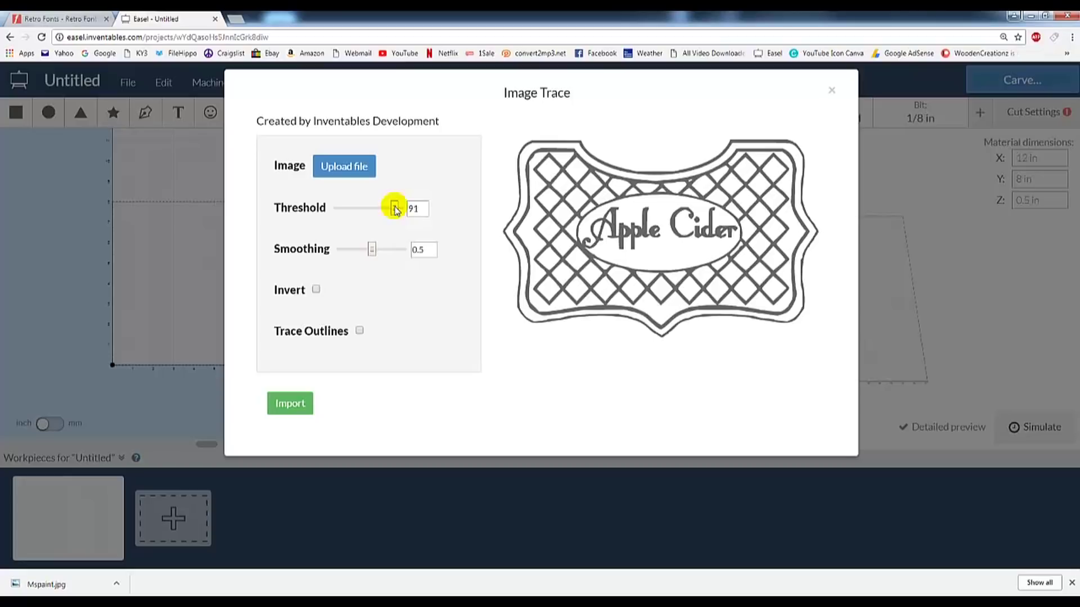
{"action": "left_click_drag", "start_coordinate": [395, 208], "coordinate": [392, 209]}
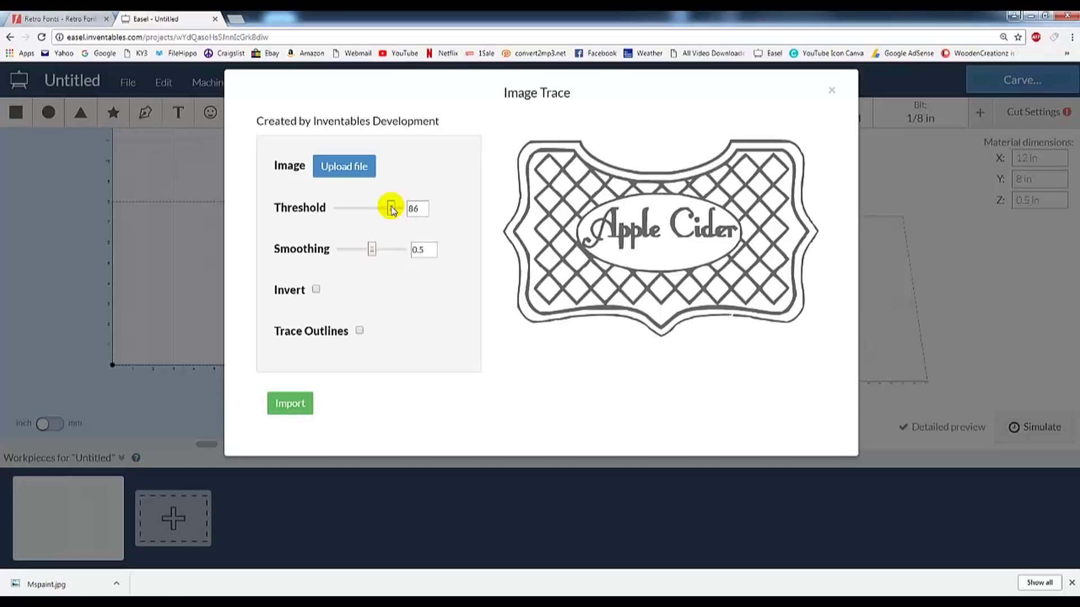
{"action": "left_click", "coordinate": [371, 249]}
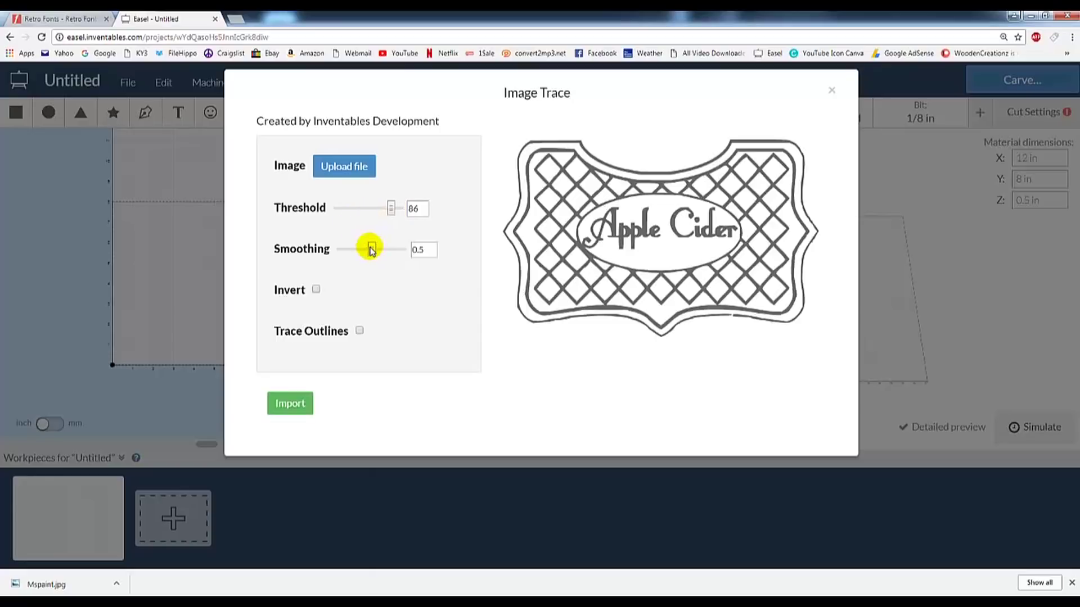
{"action": "left_click_drag", "start_coordinate": [372, 249], "coordinate": [369, 250]}
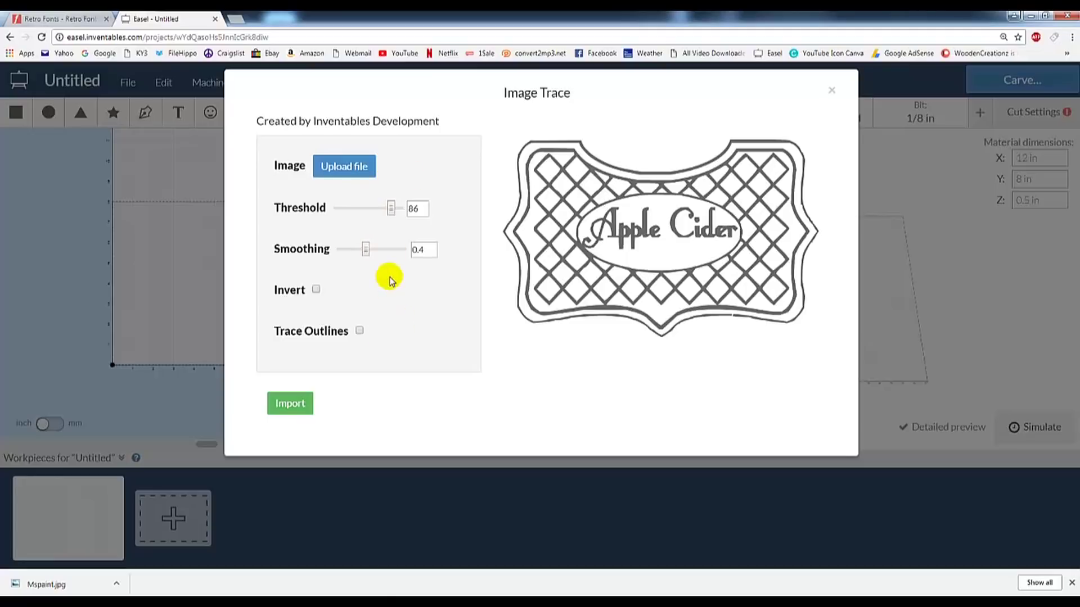
- Preview Invert and Trace Outlines, leave both off, and import the traced design
{"action": "left_click", "coordinate": [317, 290]}
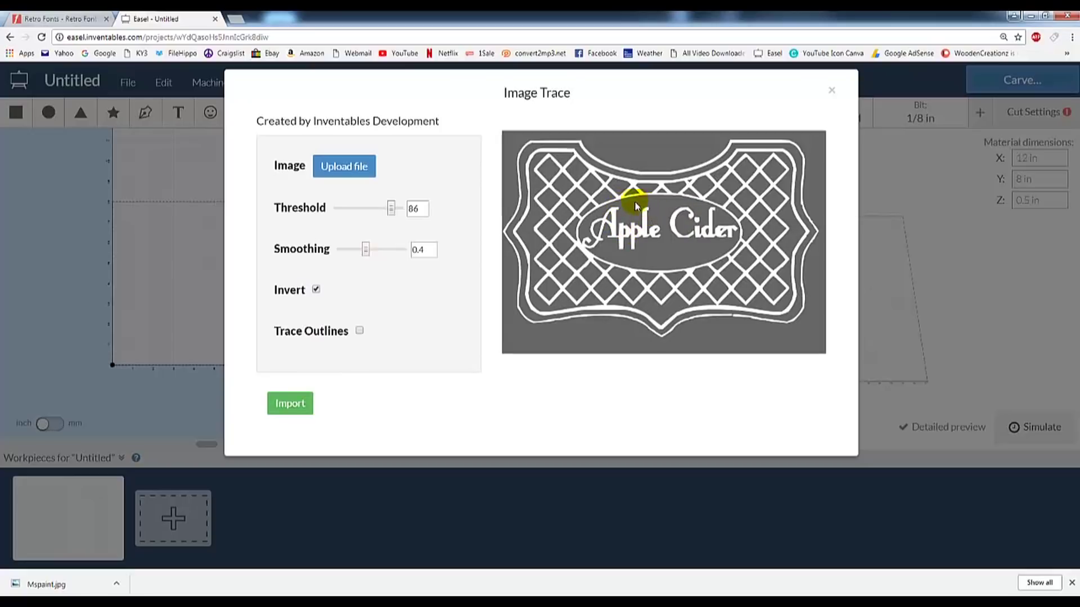
{"action": "left_click", "coordinate": [316, 290]}
{"action": "left_click", "coordinate": [359, 331]}
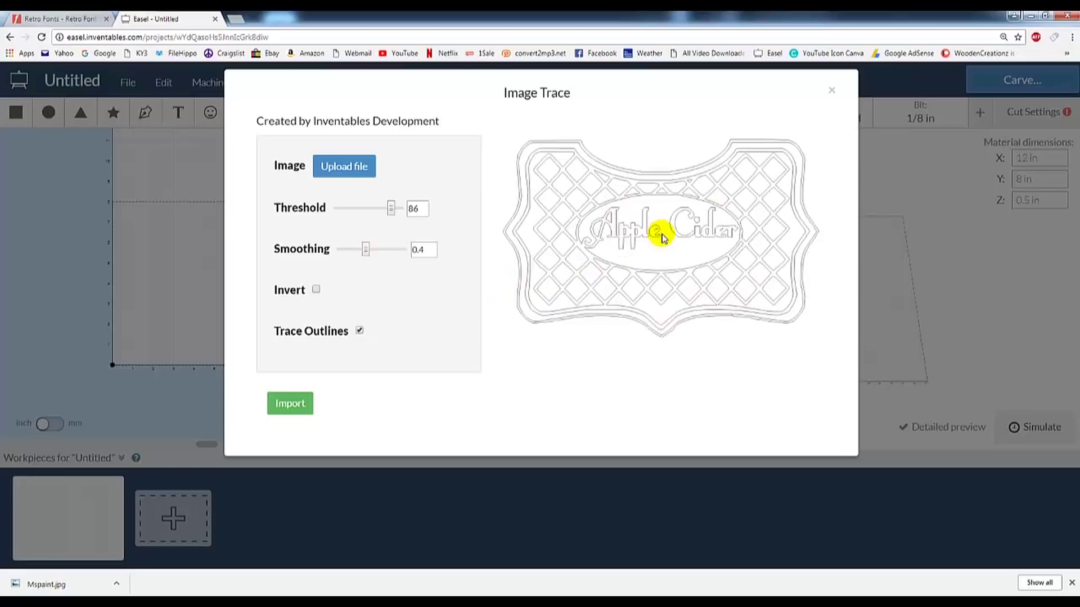
{"action": "left_click", "coordinate": [360, 330]}
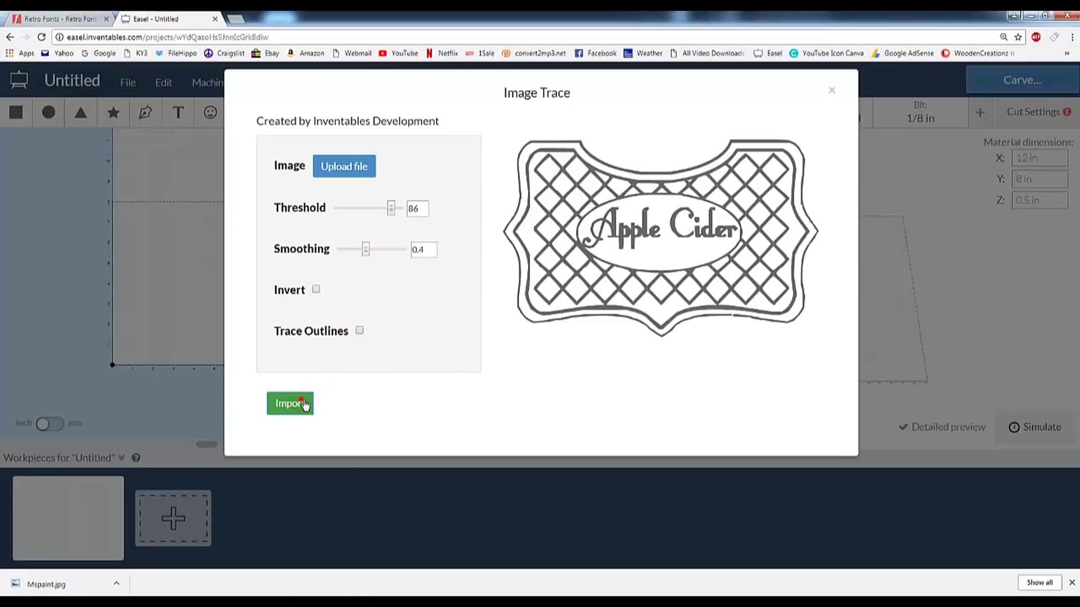
{"action": "left_click", "coordinate": [304, 404]}
- Enlarge the imported design and delete the old blocky Apple Cider letters
{"action": "left_click_drag", "start_coordinate": [272, 292], "coordinate": [444, 268]}
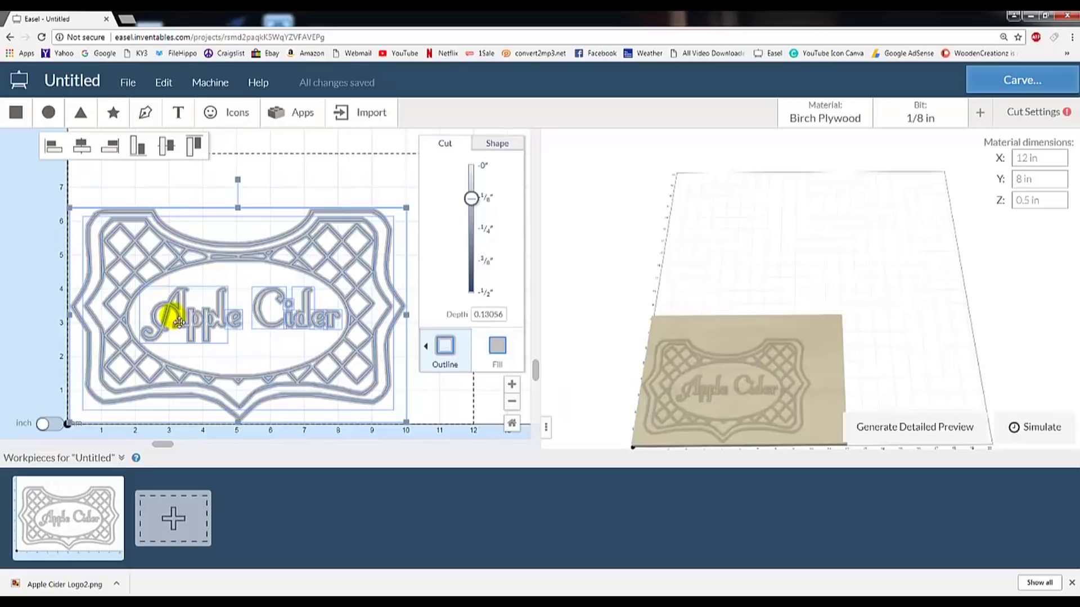
{"action": "left_click", "coordinate": [185, 177]}
{"action": "left_click", "coordinate": [176, 309]}
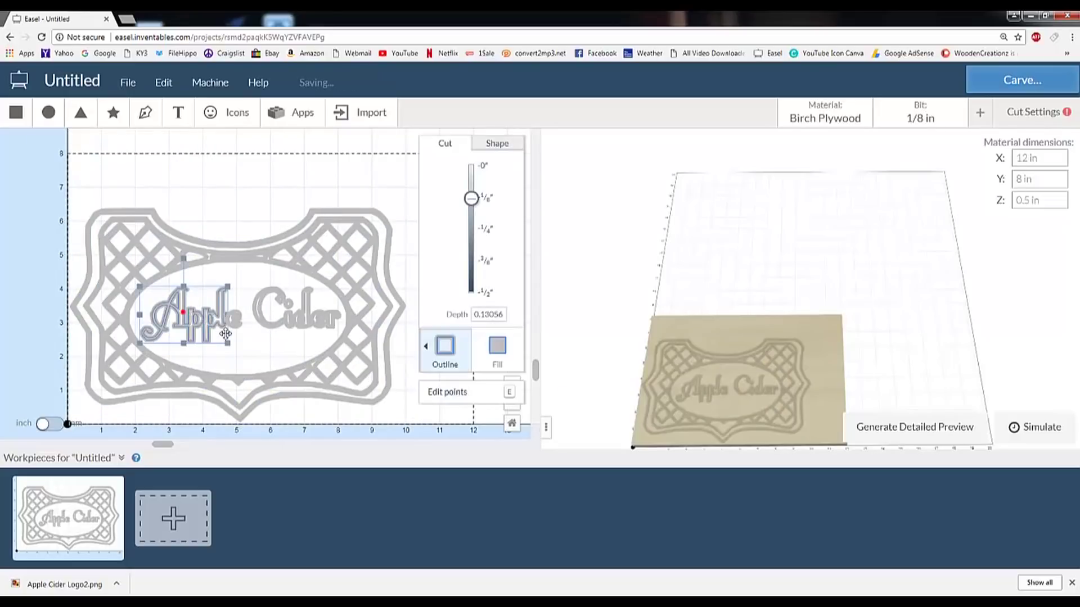
{"action": "key", "text": "Delete"}
{"action": "left_click", "coordinate": [277, 308]}
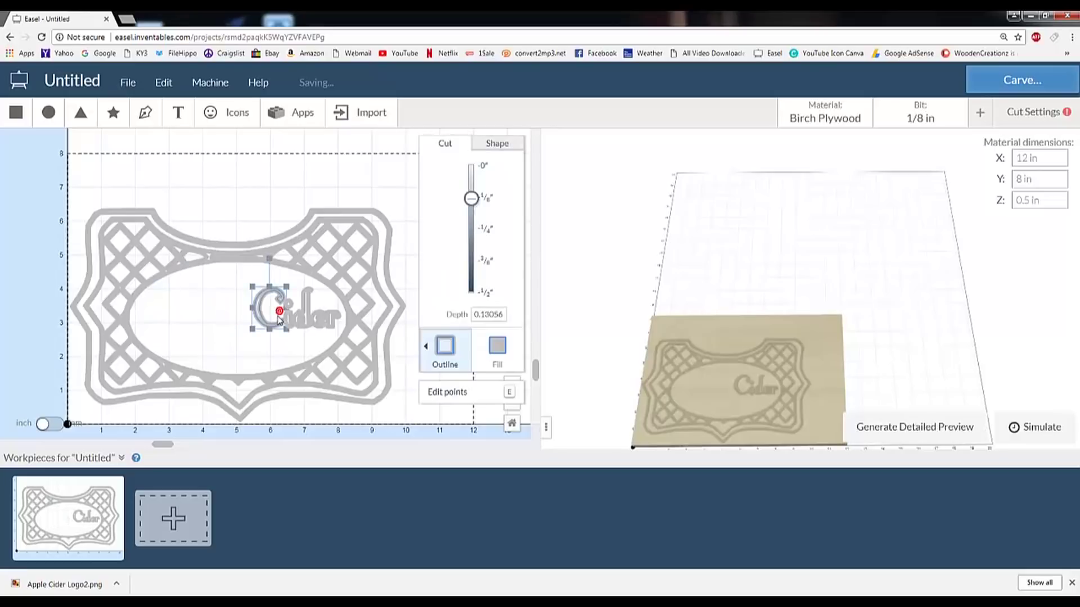
{"action": "key", "text": "Delete"}
{"action": "left_click", "coordinate": [300, 324]}
{"action": "key", "text": "Delete"}
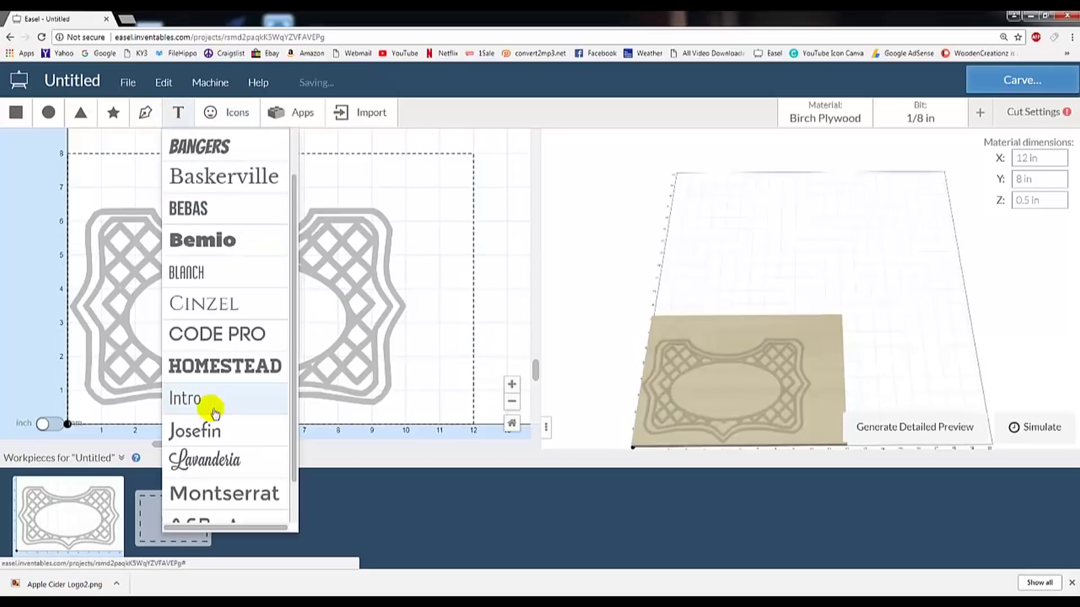
- Add script-font 'Apple Cider' text sized inside the oval, then adjust the whole design's cut depth
{"action": "left_click", "coordinate": [212, 408]}
{"action": "left_click_drag", "start_coordinate": [257, 333], "coordinate": [345, 301]}
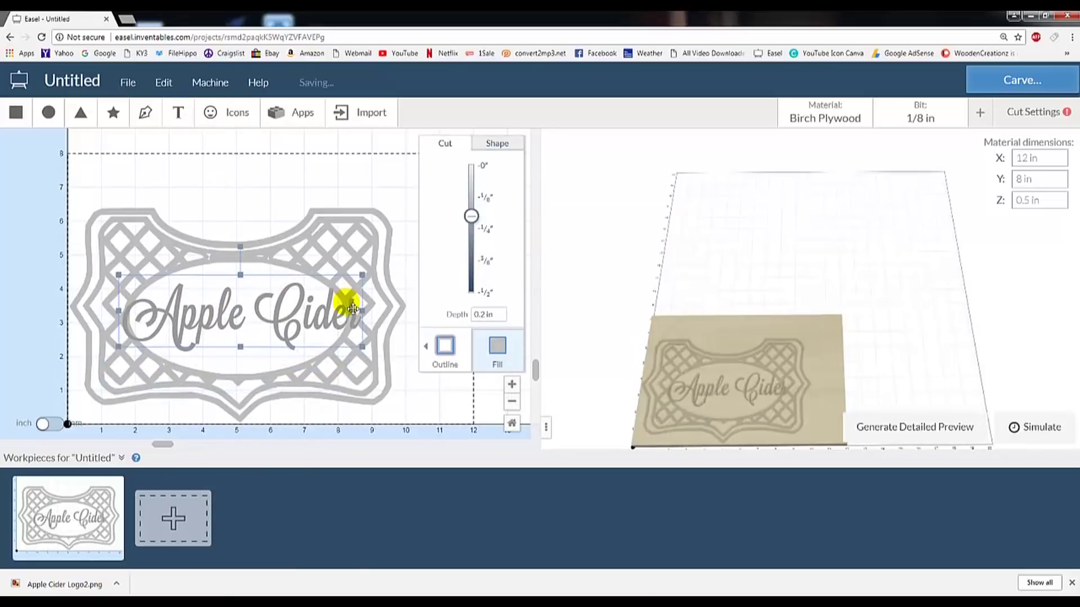
{"action": "left_click_drag", "start_coordinate": [91, 283], "coordinate": [242, 319]}
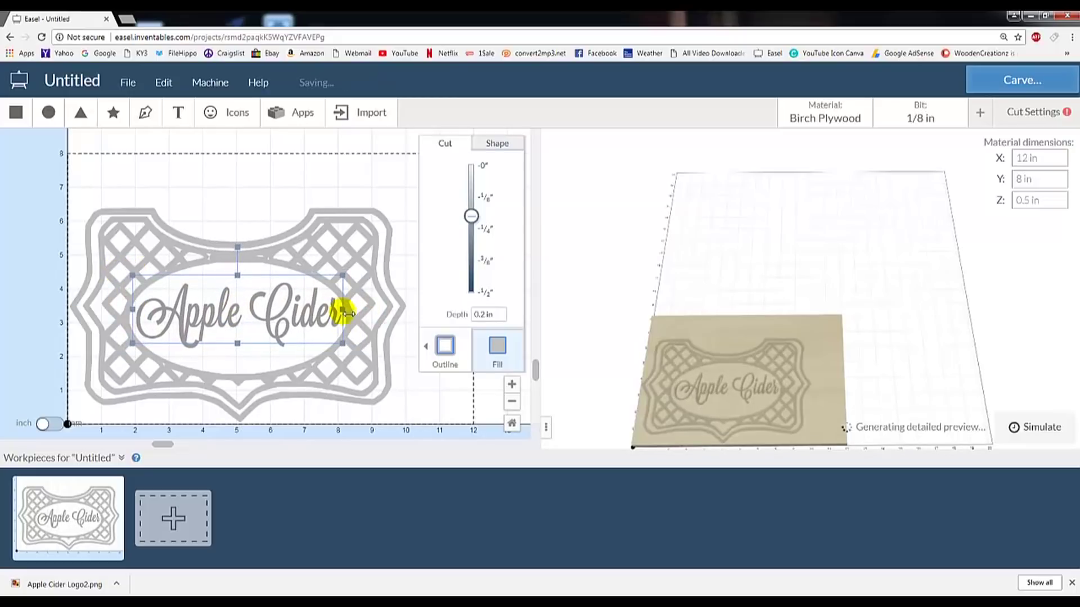
{"action": "left_click", "coordinate": [277, 295]}
{"action": "key", "text": "ctrl+a"}
{"action": "left_click_drag", "start_coordinate": [471, 167], "coordinate": [474, 225]}
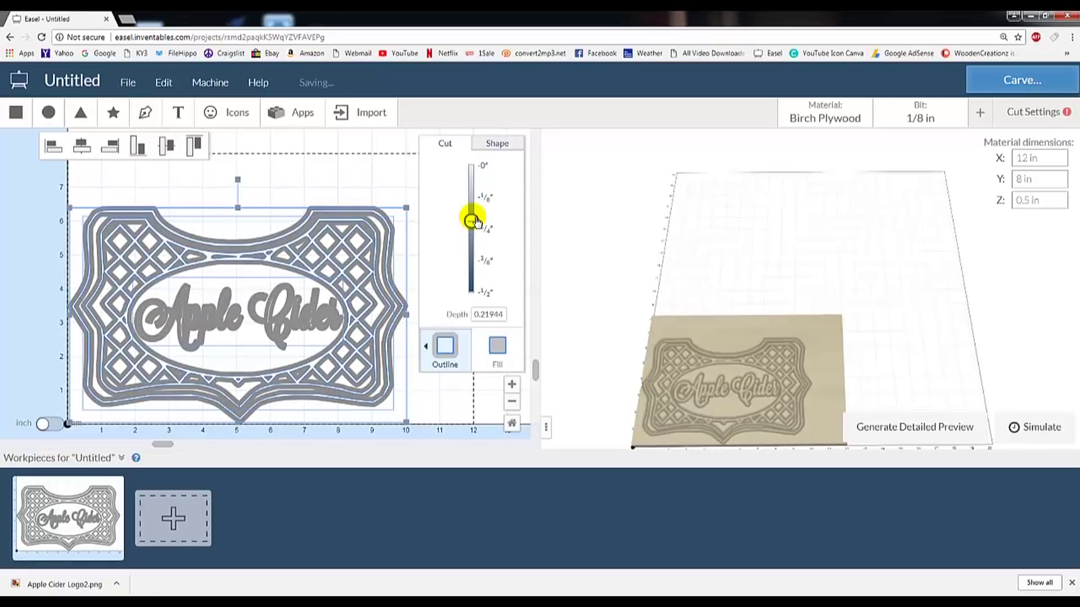
- Try the On Path, Outside and Inside outline cut types on the design
{"action": "left_click", "coordinate": [435, 353]}
{"action": "left_click", "coordinate": [301, 349]}
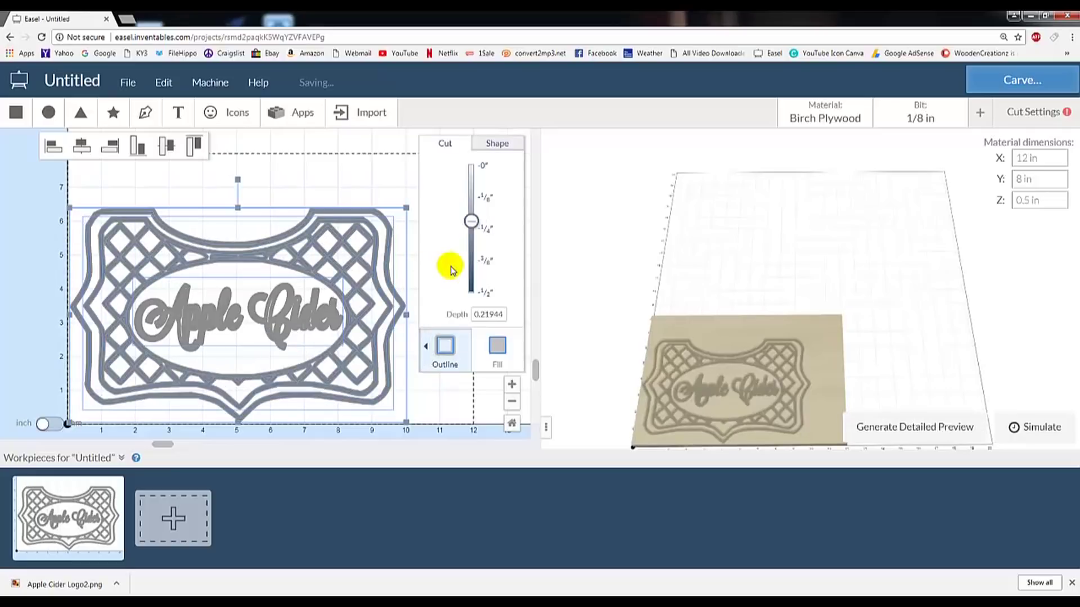
{"action": "left_click", "coordinate": [425, 347]}
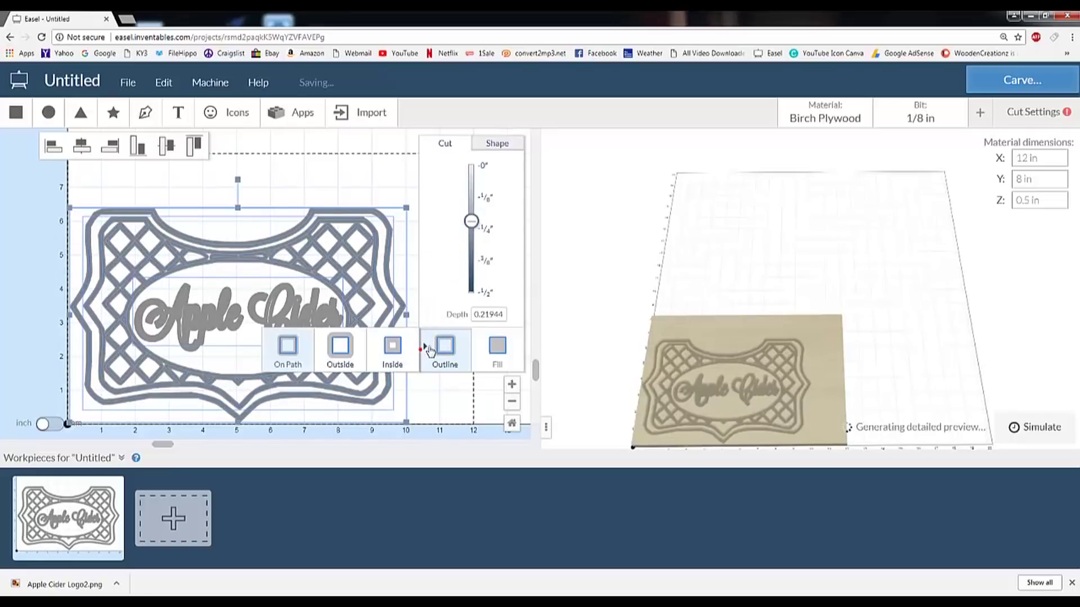
{"action": "left_click", "coordinate": [342, 350]}
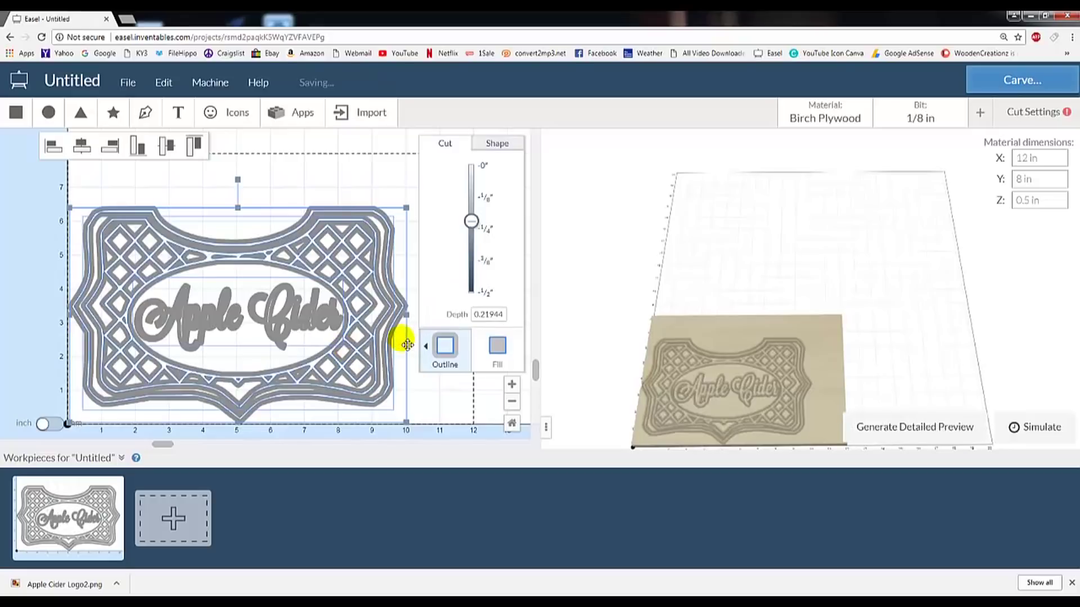
{"action": "left_click", "coordinate": [425, 346]}
{"action": "left_click", "coordinate": [393, 345]}
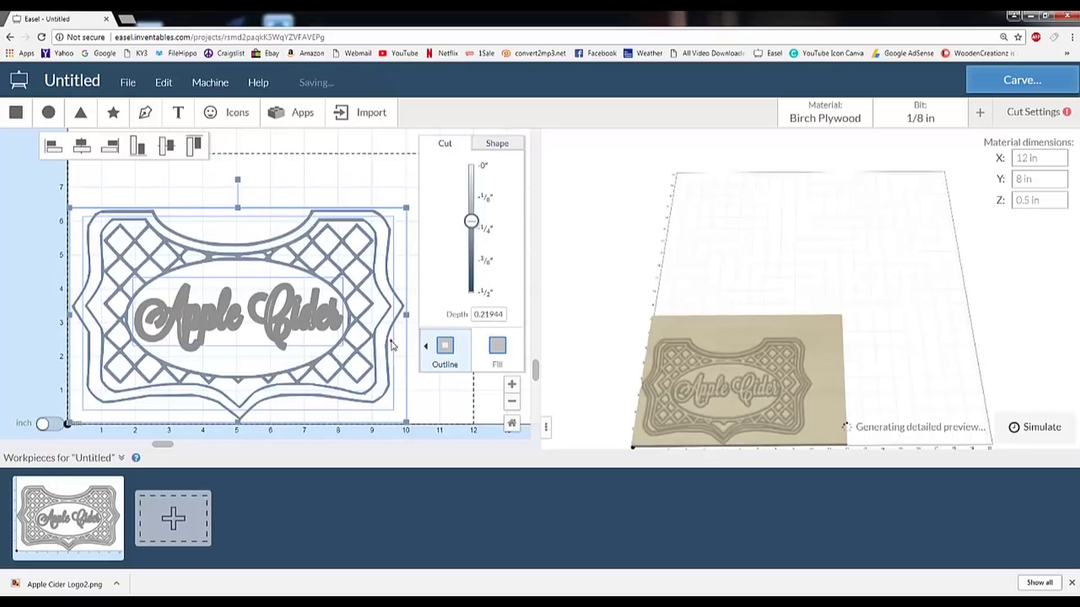
{"action": "left_click", "coordinate": [426, 347]}
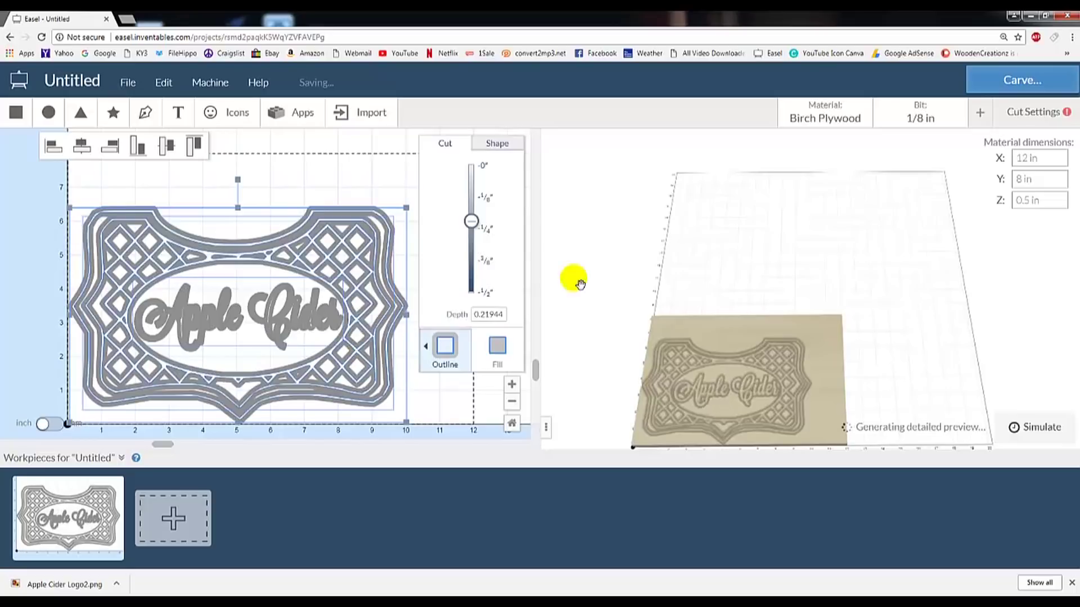
- Lower the outline cut depth to 0.03333 in and reselect the logo design
{"action": "left_click_drag", "start_coordinate": [471, 221], "coordinate": [472, 174]}
{"action": "left_click", "coordinate": [477, 316]}
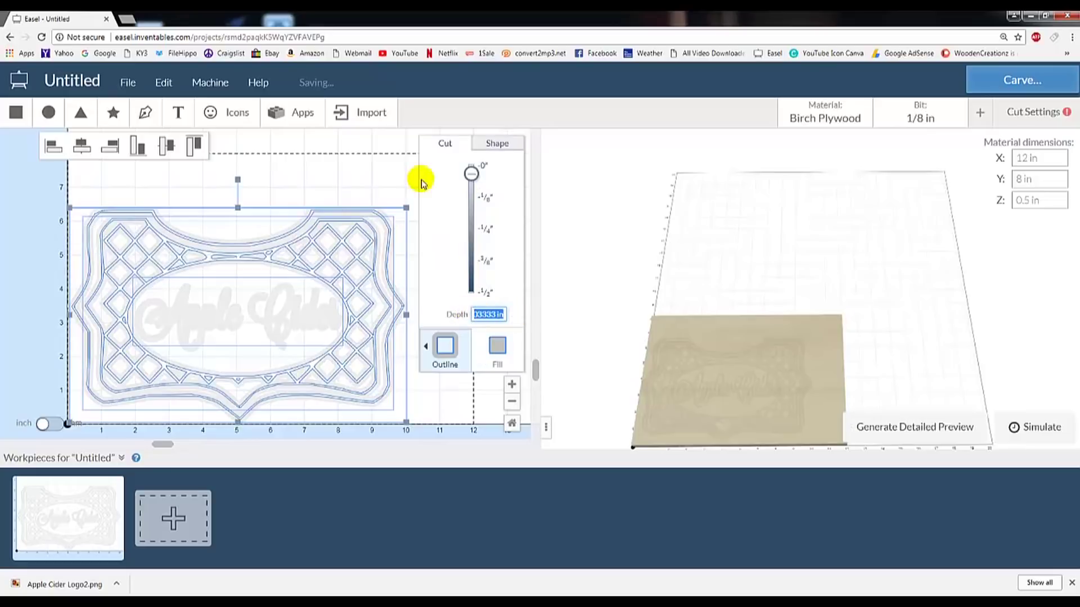
{"action": "left_click", "coordinate": [380, 184]}
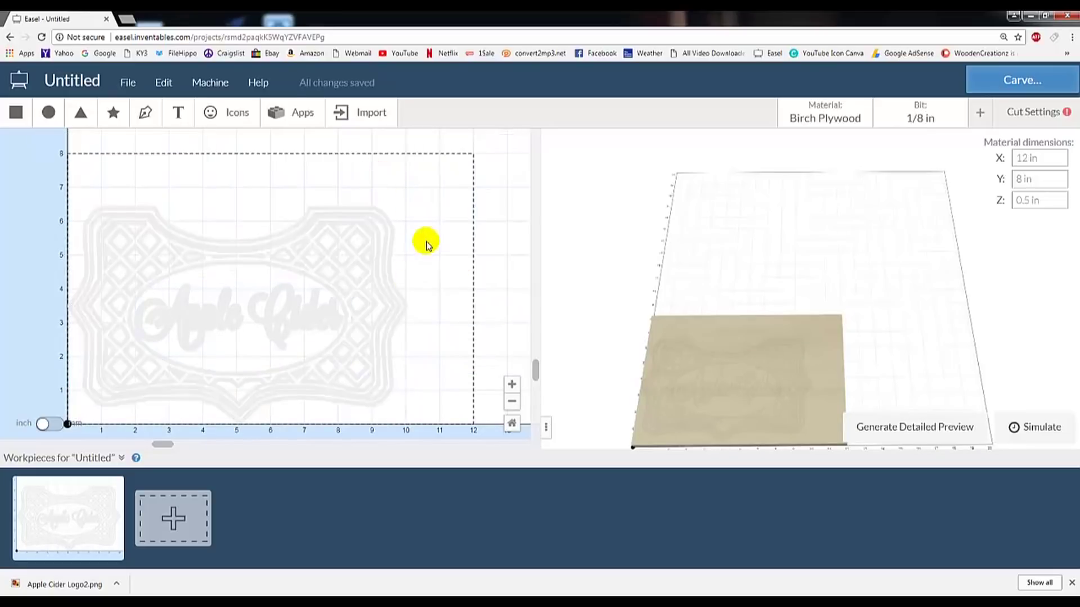
{"action": "left_click", "coordinate": [167, 314]}
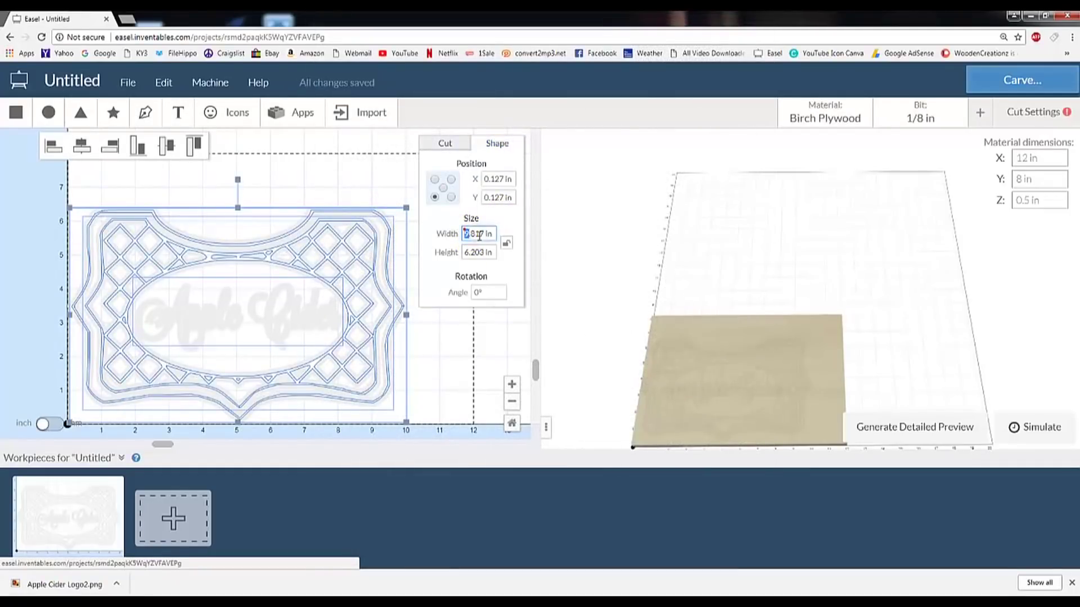
{"action": "left_click_drag", "start_coordinate": [466, 234], "coordinate": [511, 260]}
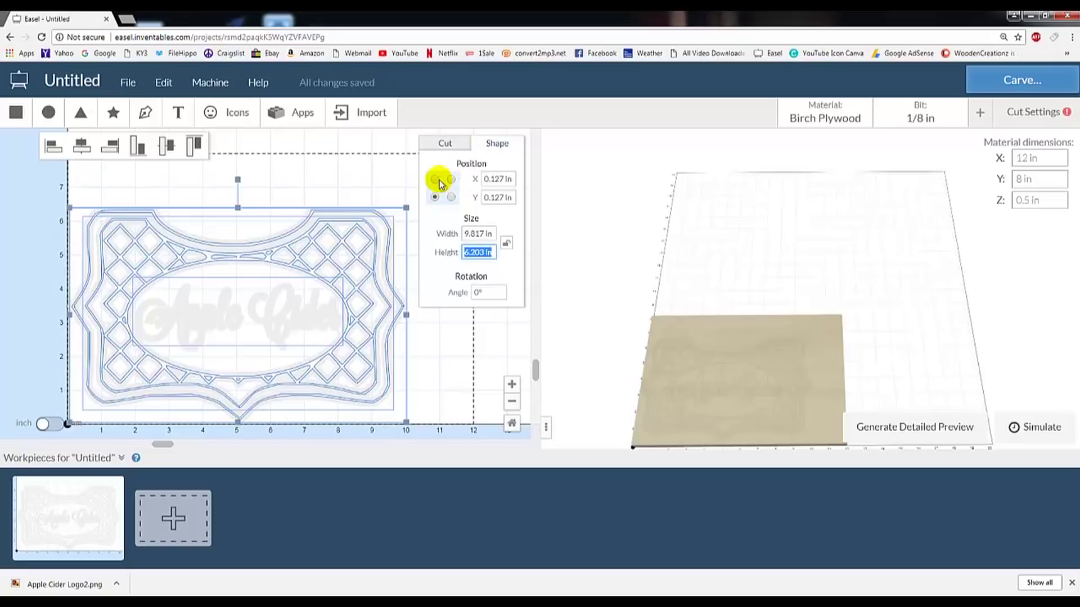
{"action": "left_click", "coordinate": [443, 150]}
{"action": "left_click", "coordinate": [348, 160]}
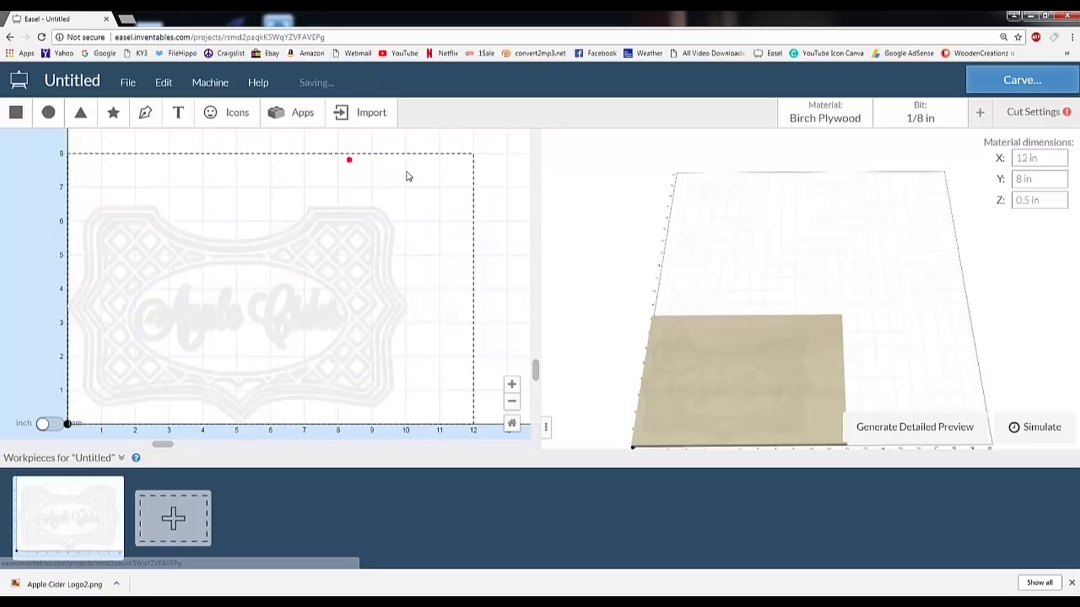
- Set the project material to Walnut
{"action": "left_click", "coordinate": [845, 109]}
{"action": "scroll", "coordinate": [754, 410], "scroll_direction": "down", "scroll_amount": 1}
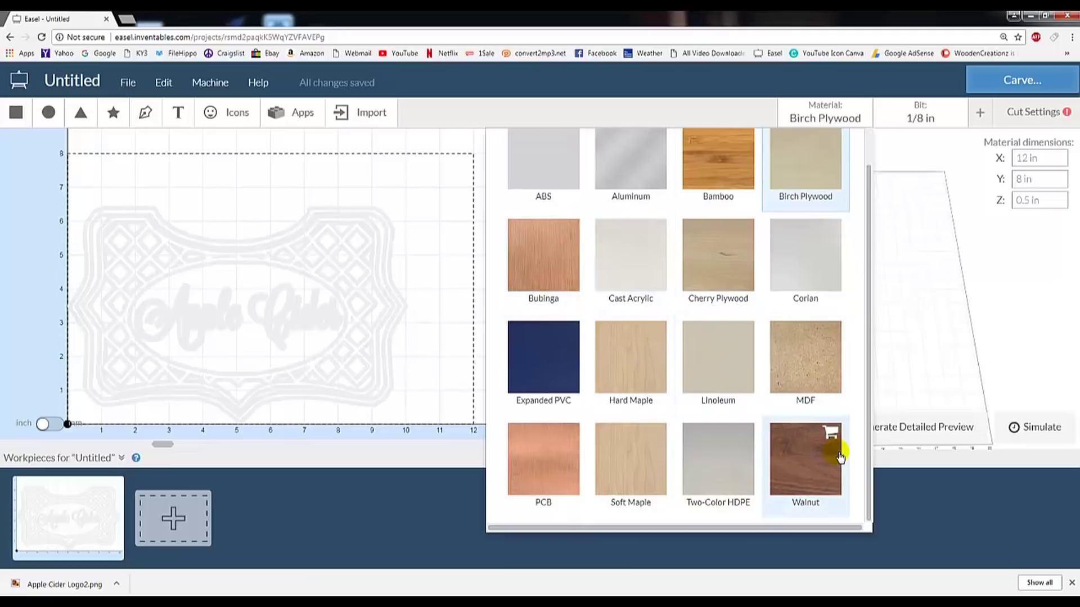
{"action": "left_click", "coordinate": [823, 458]}
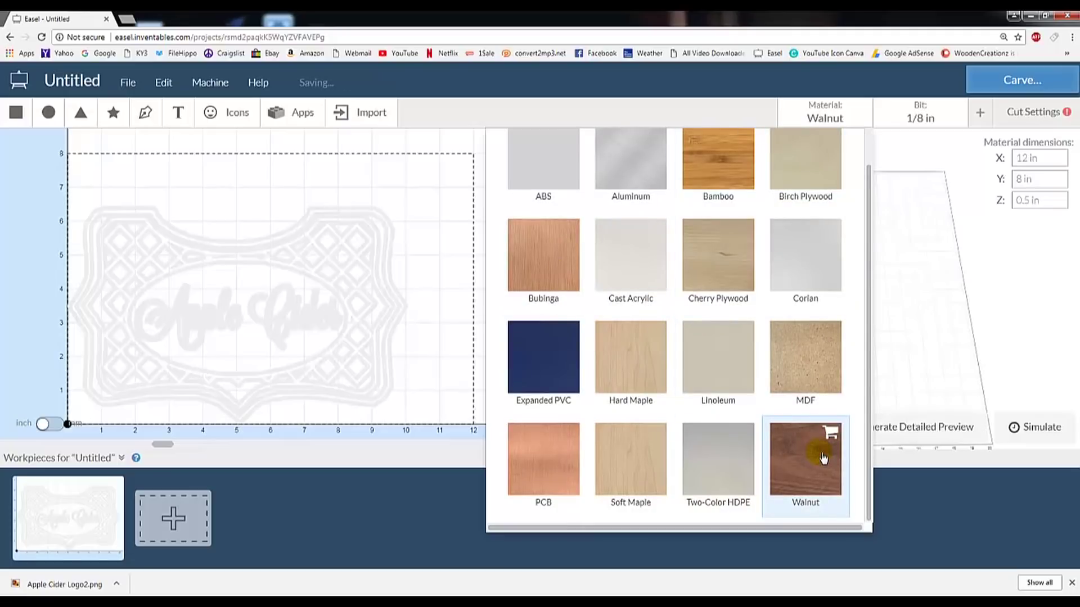
- Choose the 1/32 in upcut end mill as the cutting bit
{"action": "left_click", "coordinate": [941, 117]}
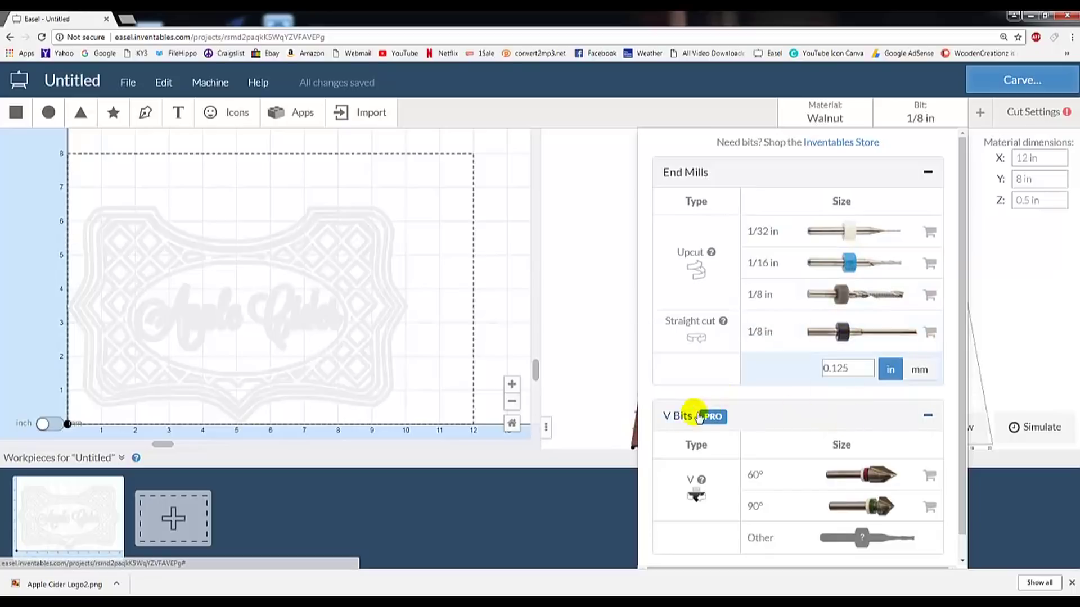
{"action": "mouse_move", "coordinate": [718, 422]}
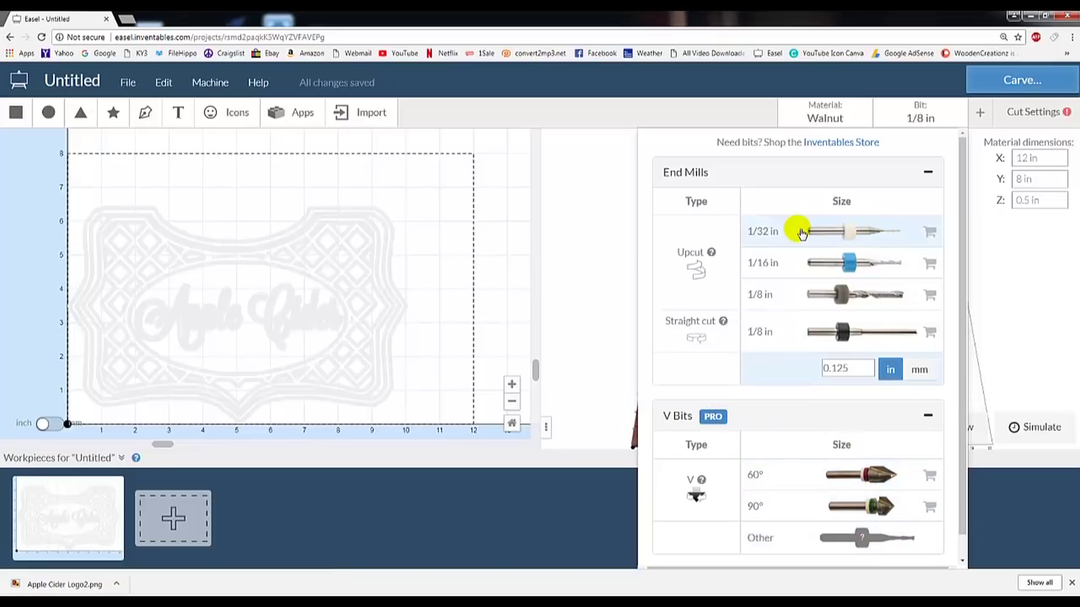
{"action": "left_click", "coordinate": [839, 237]}
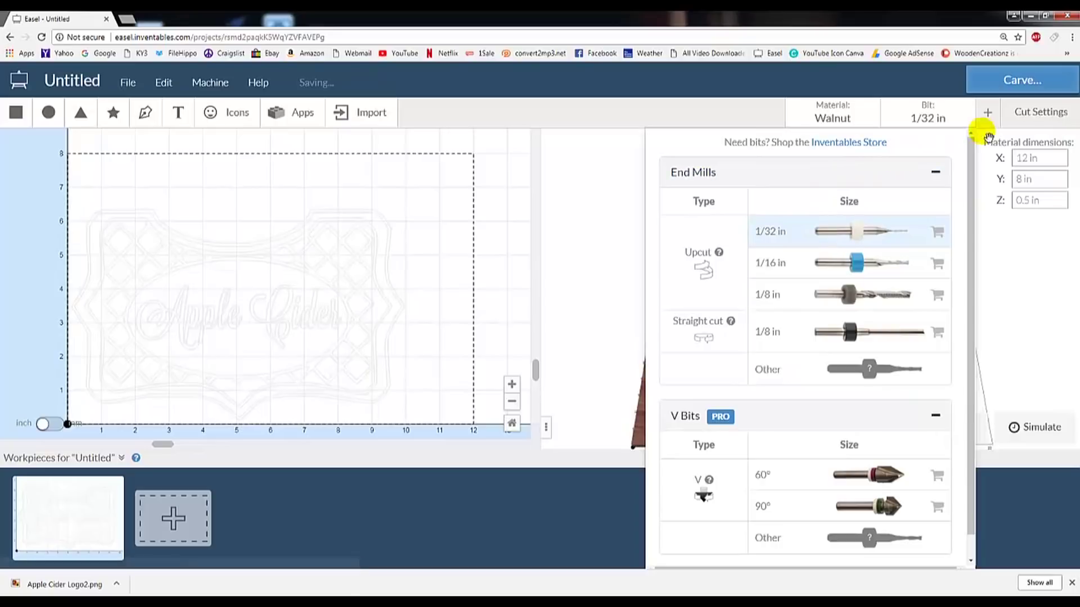
- Switch to custom cut settings with a 20 in/min feed rate and a new plunge rate
{"action": "left_click", "coordinate": [1041, 117]}
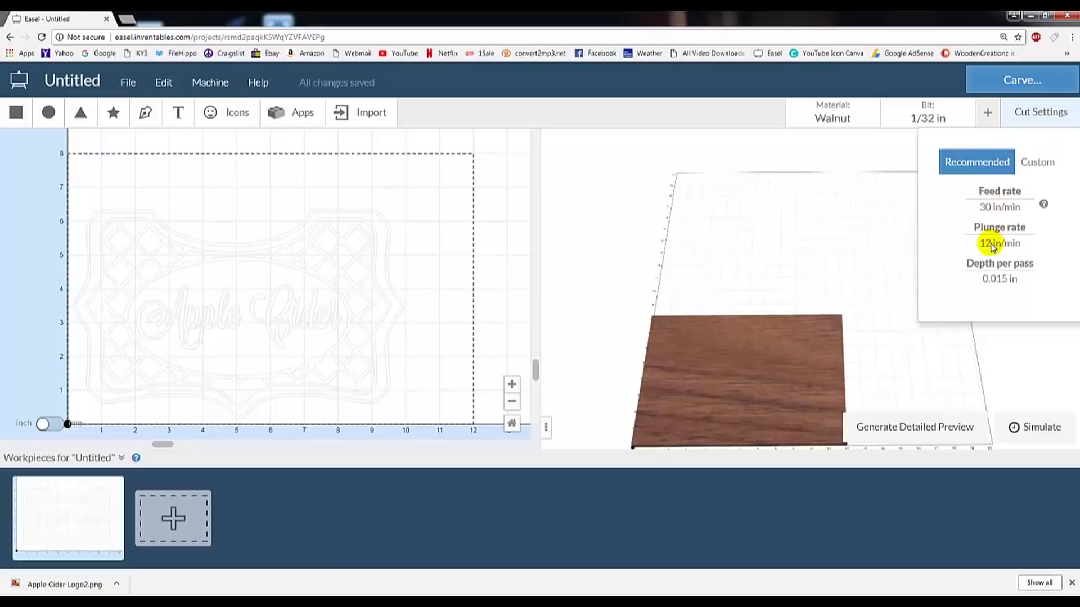
{"action": "left_click", "coordinate": [1032, 161]}
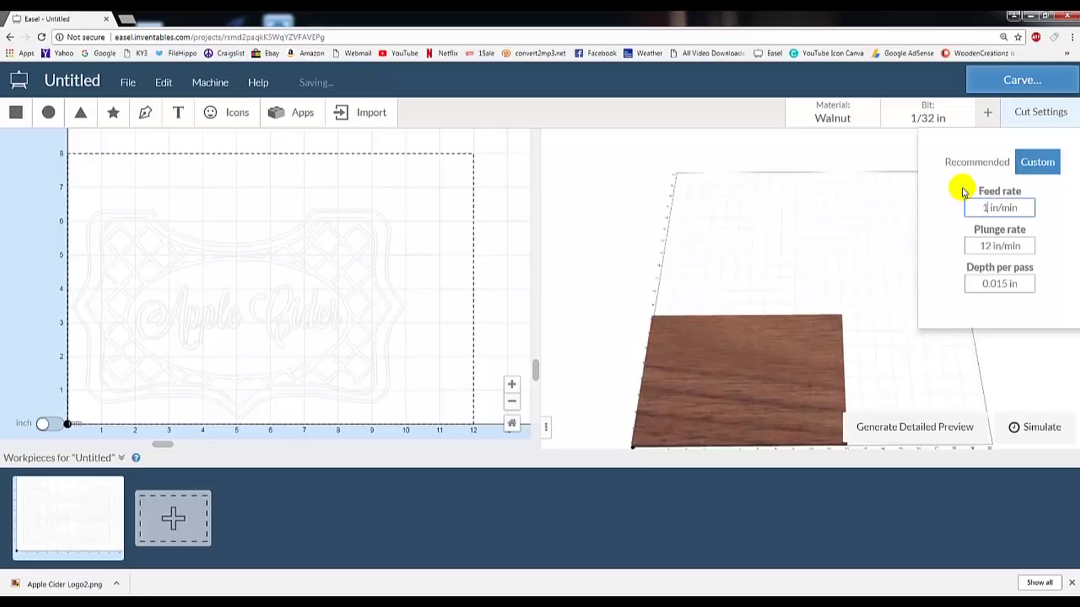
{"action": "type", "text": "5"}
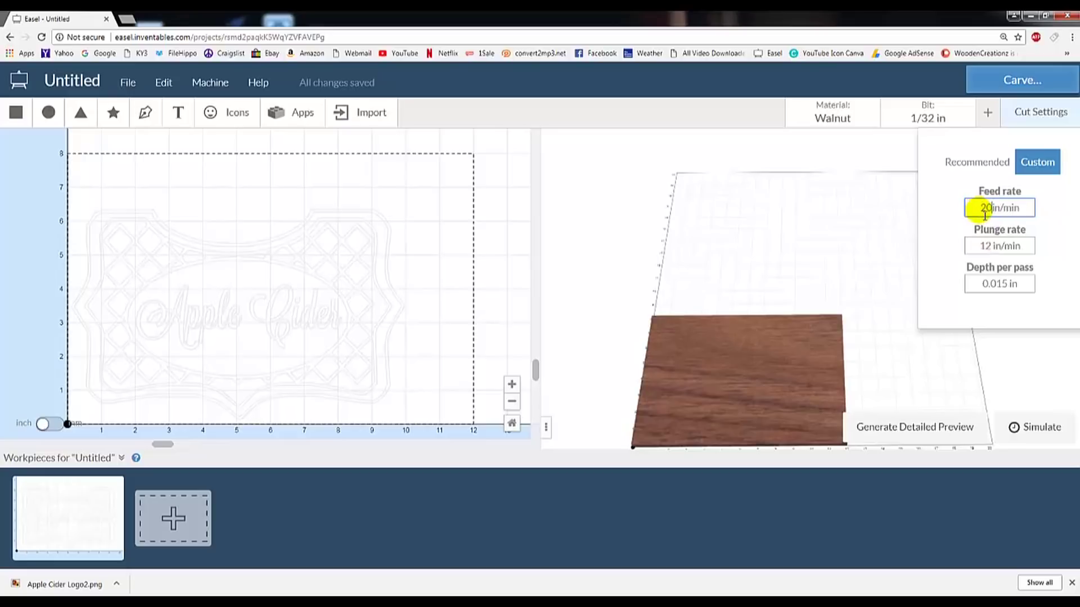
{"action": "double_click", "coordinate": [993, 247]}
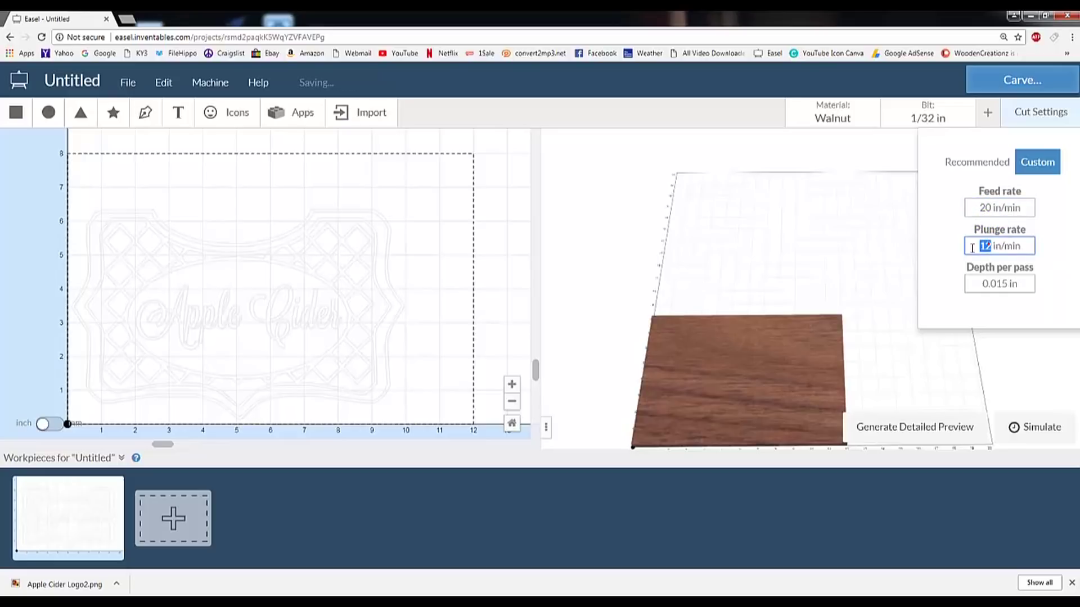
{"action": "type", "text": "1"}
{"action": "left_click", "coordinate": [831, 233]}
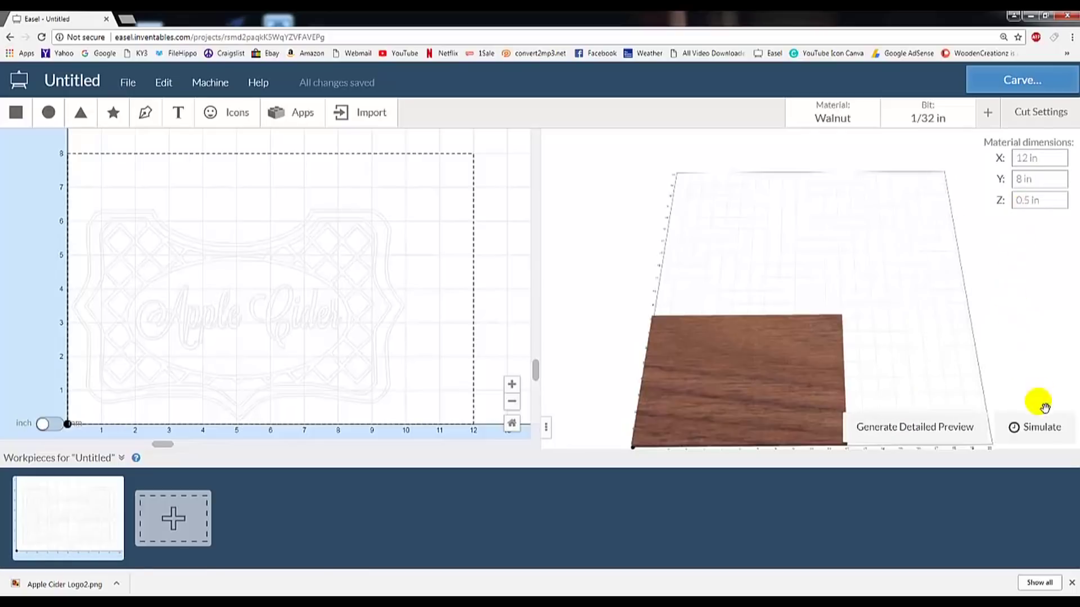
- Render the detailed toolpath preview on the walnut board (about 43 min) and inspect it in 3D
{"action": "left_click", "coordinate": [1045, 429]}
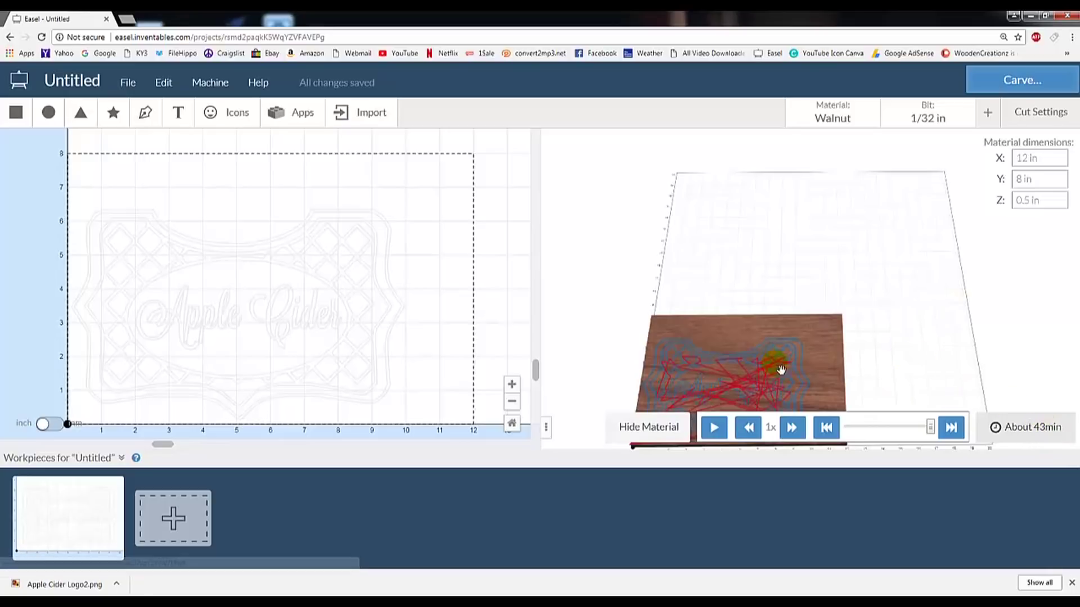
{"action": "scroll", "coordinate": [748, 367], "scroll_direction": "up", "scroll_amount": 3}
{"action": "mouse_move", "coordinate": [743, 369]}
{"action": "left_mouse_down"}
{"action": "mouse_move", "coordinate": [728, 238]}
{"action": "mouse_move", "coordinate": [734, 377]}
{"action": "left_mouse_up"}
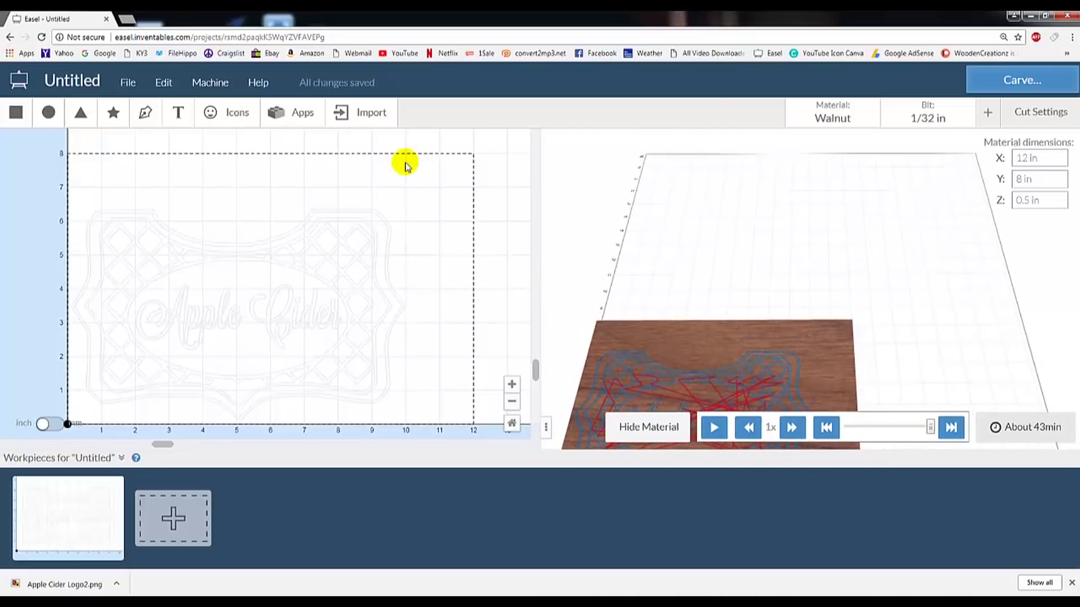
- Generate the design's G-code from the Machine advanced settings
{"action": "left_click", "coordinate": [412, 191]}
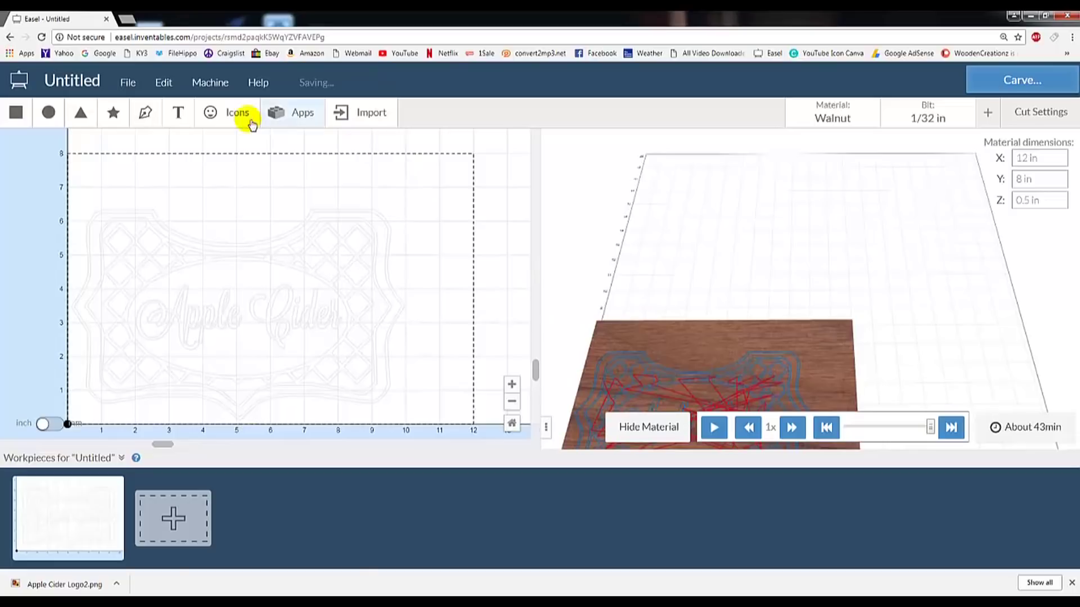
{"action": "left_click", "coordinate": [223, 84]}
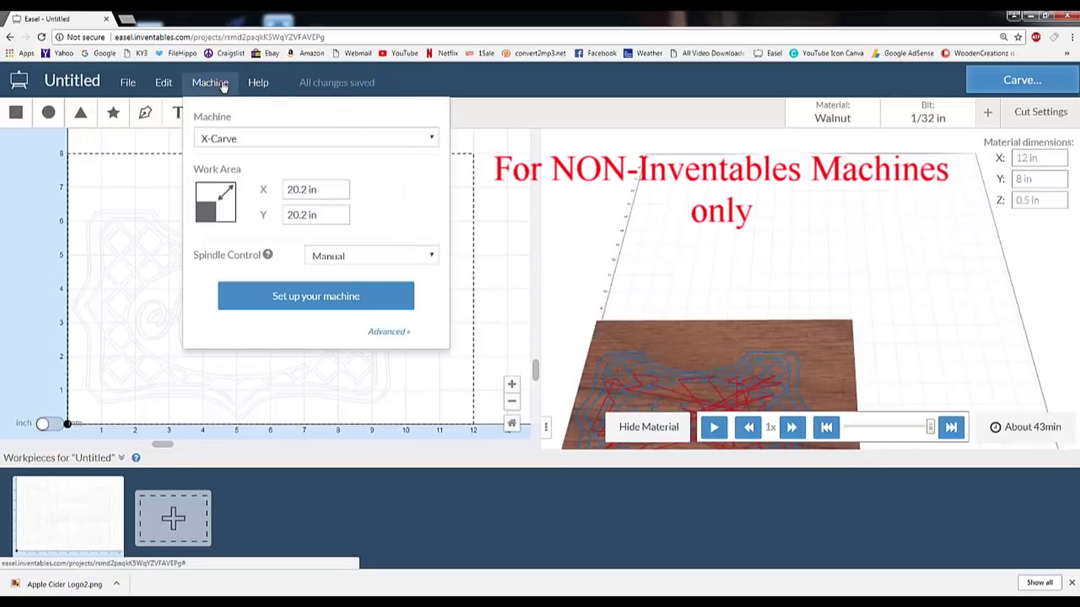
{"action": "left_click", "coordinate": [385, 332]}
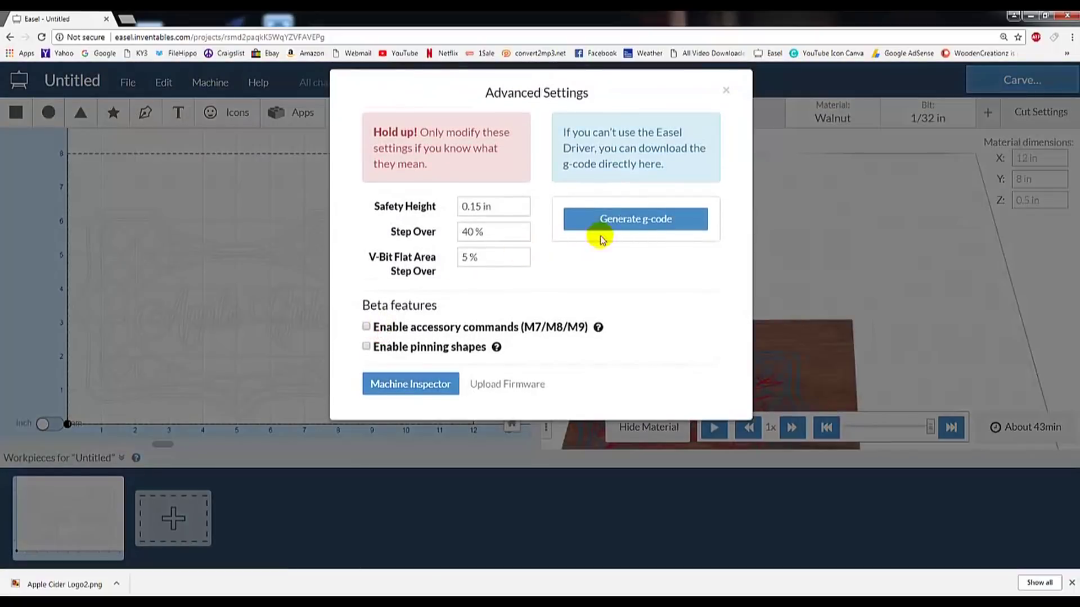
{"action": "left_click", "coordinate": [627, 218]}
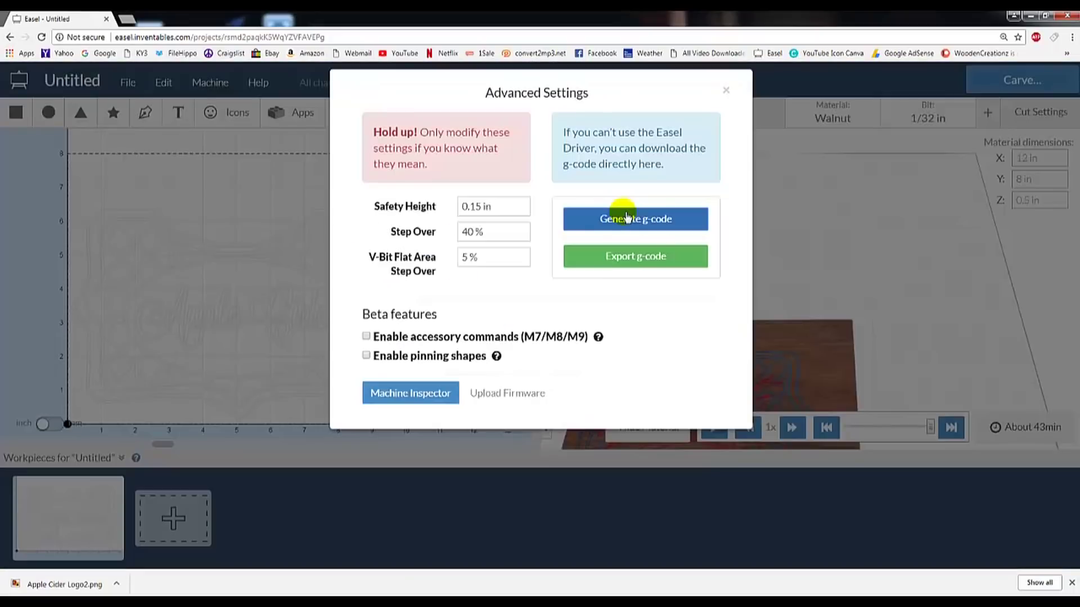
- Export the G-code as Untitled.nc and show it in the Downloads folder
{"action": "left_click", "coordinate": [627, 261]}
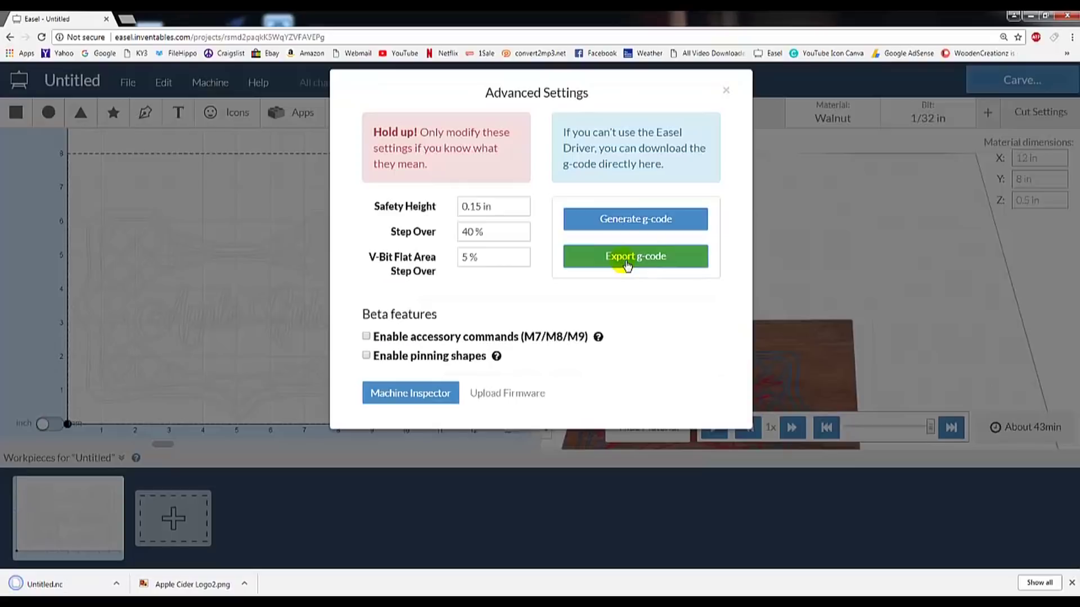
{"action": "left_click", "coordinate": [116, 585]}
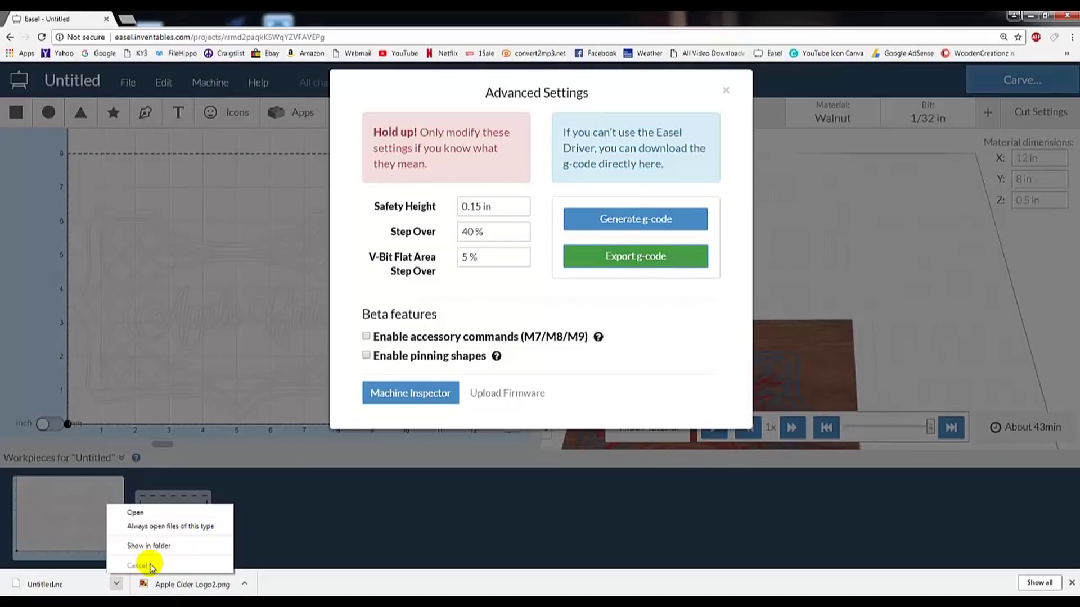
{"action": "left_click", "coordinate": [149, 546]}
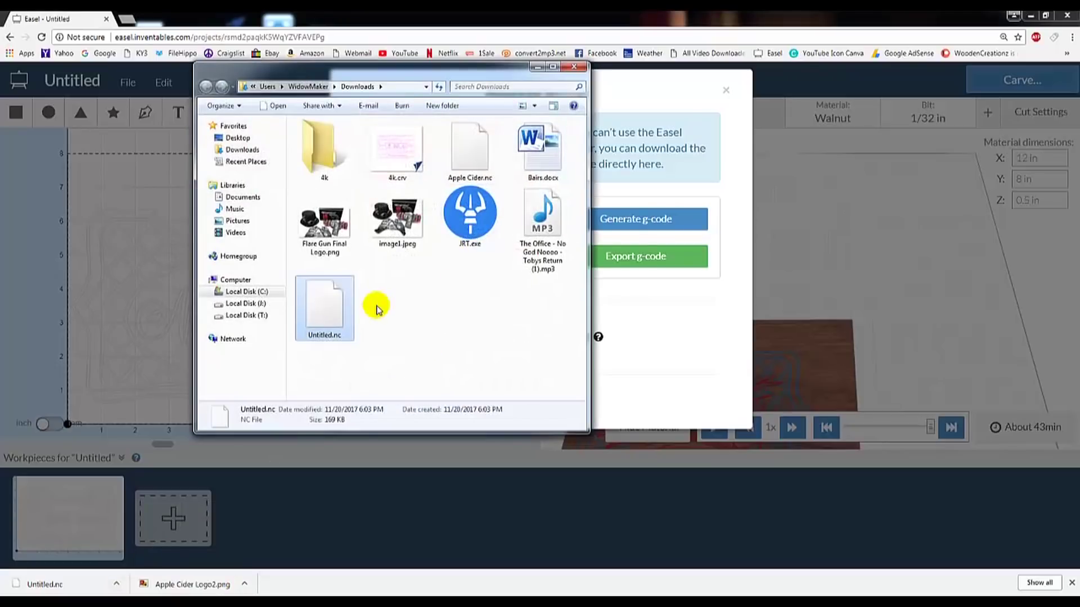
- Rename Untitled.nc to Apple Cider Final.nc and minimize the Downloads window
{"action": "left_click", "coordinate": [331, 336]}
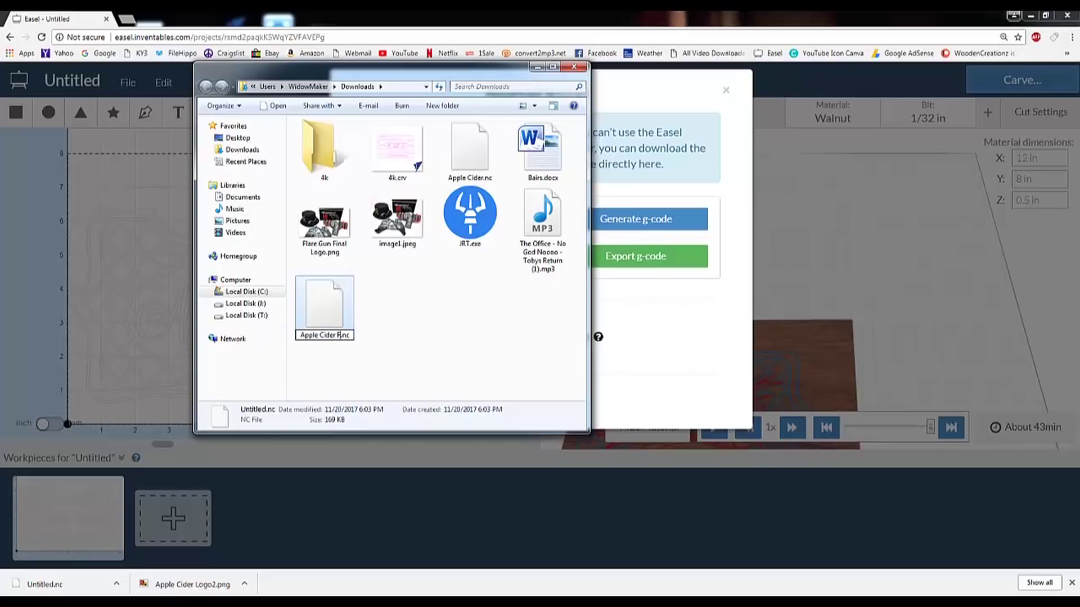
{"action": "left_click", "coordinate": [347, 364]}
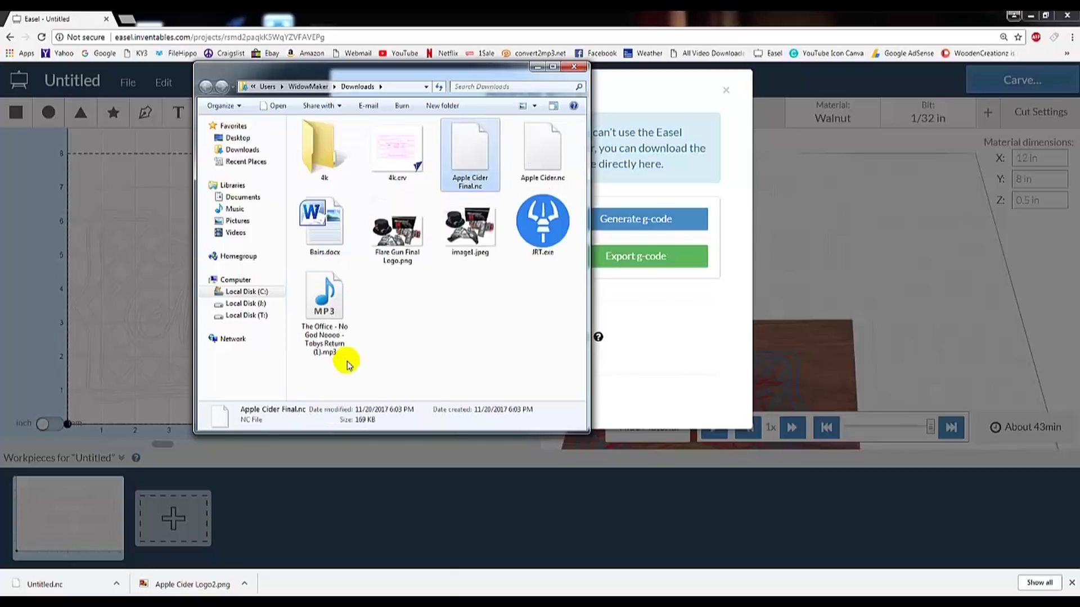
{"action": "left_click", "coordinate": [536, 67]}
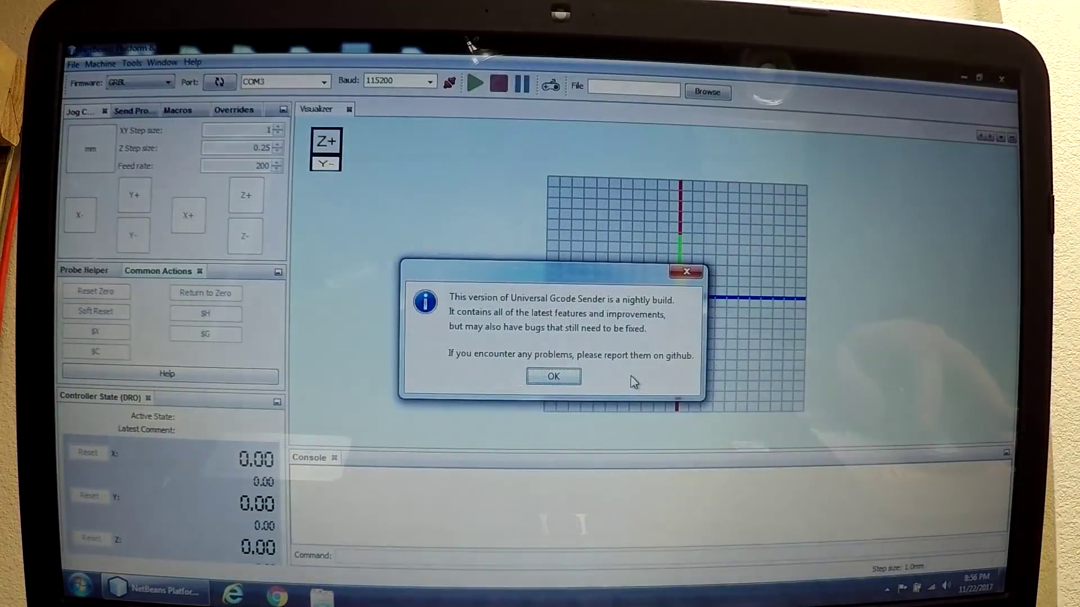
- Dismiss the nightly-build notice, connect to the machine on COM3, and home it
{"action": "left_click", "coordinate": [553, 377]}
{"action": "left_click", "coordinate": [449, 82]}
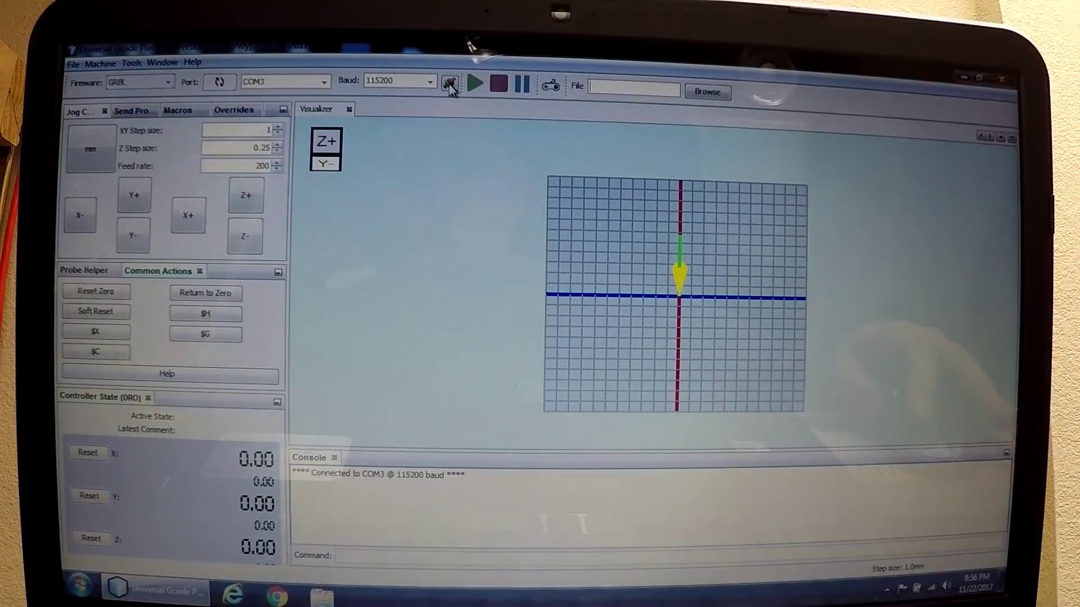
{"action": "left_click", "coordinate": [226, 316]}
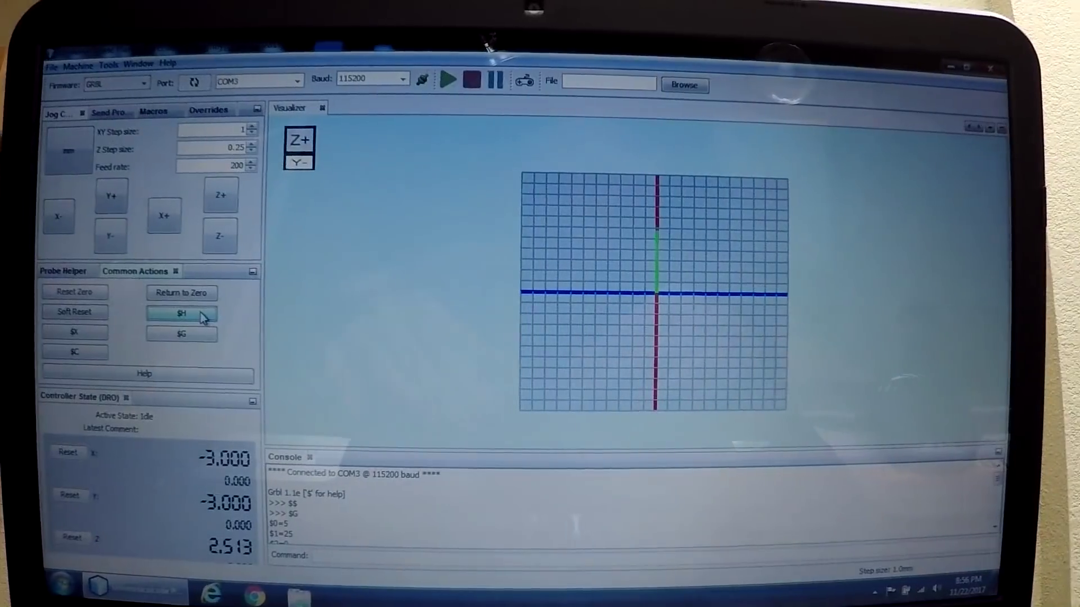
- Load Apple Cider Final.nc and view its toolpath
{"action": "left_click", "coordinate": [692, 85]}
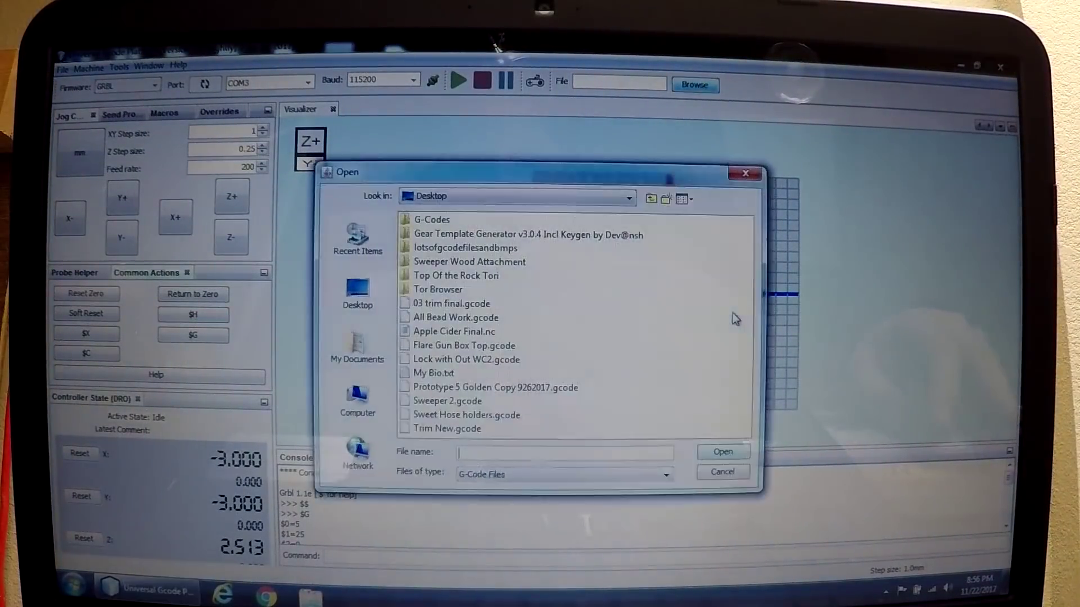
{"action": "double_click", "coordinate": [458, 333]}
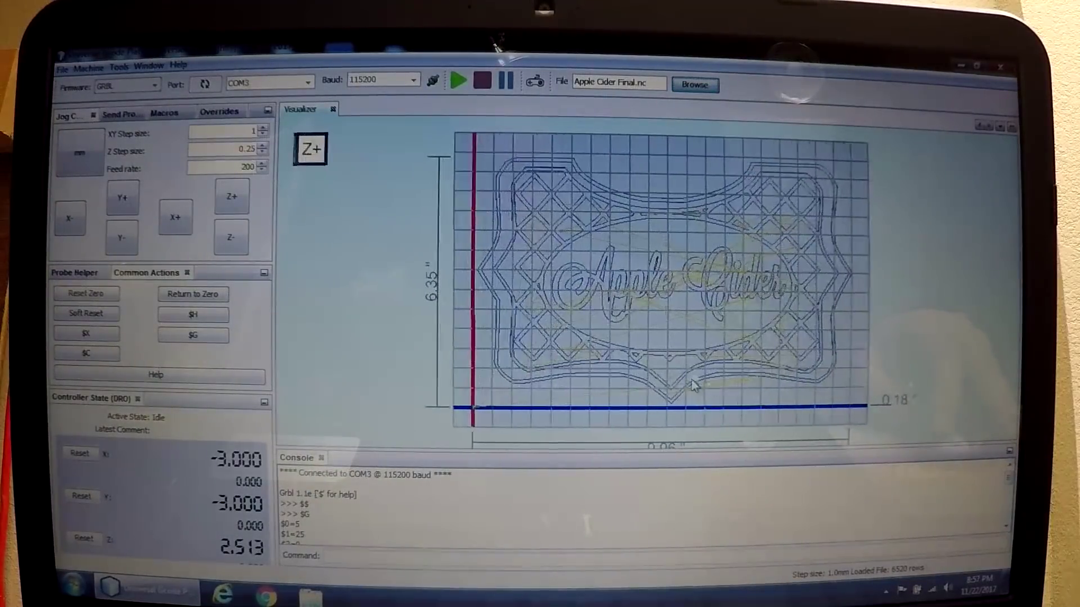
{"action": "left_click_drag", "start_coordinate": [692, 385], "coordinate": [559, 337]}
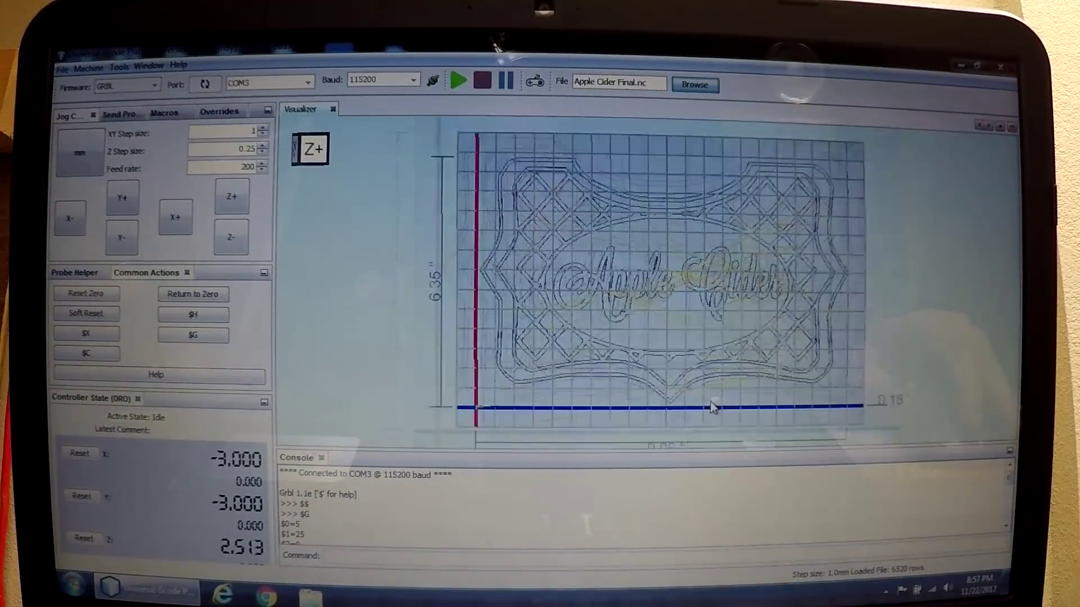